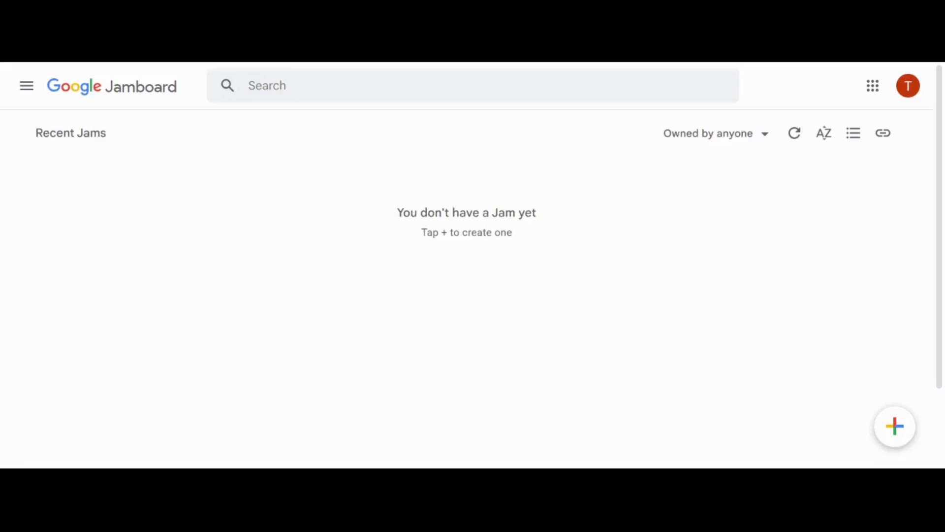
# Create a new Jam and rename it "Jamming with the Tortoise"
pyautogui.click(894, 419)
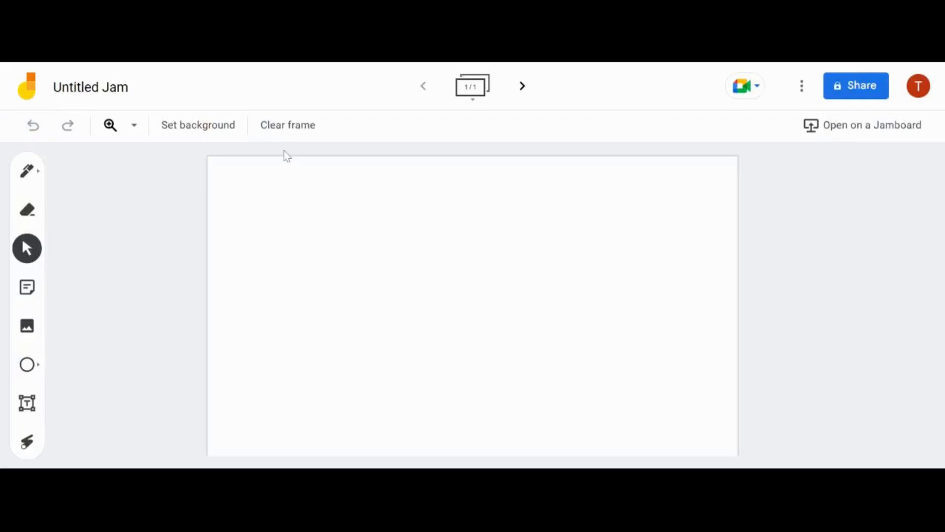
pyautogui.click(117, 93)
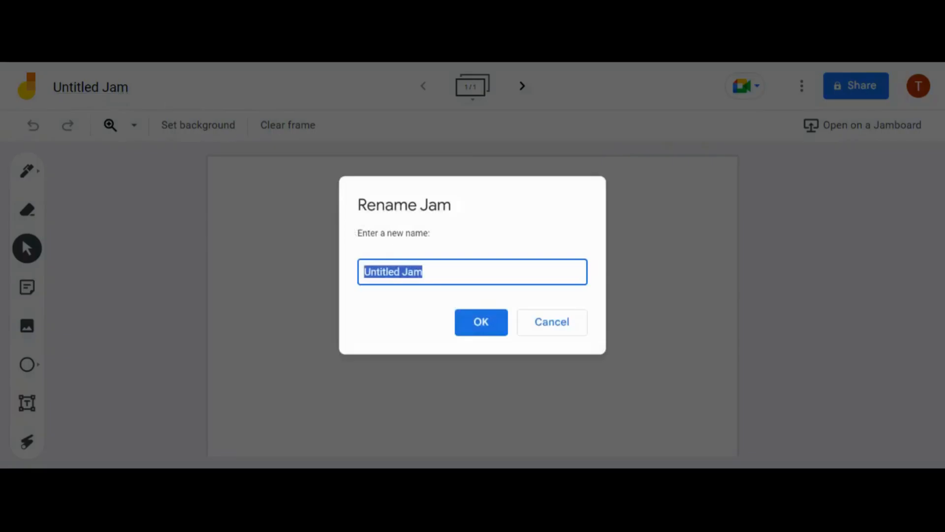
pyautogui.press('BackSpace')
pyautogui.write('Ja')
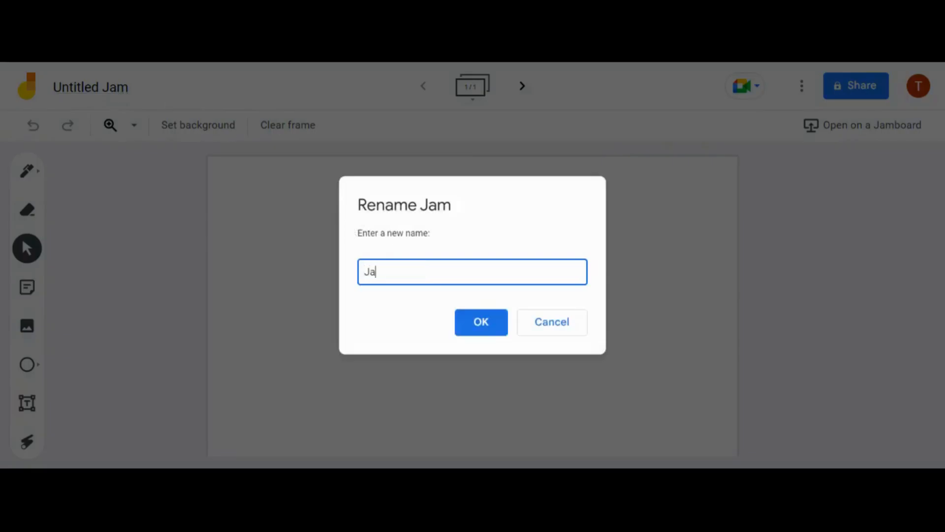
pyautogui.write('mming with the Tortoise')
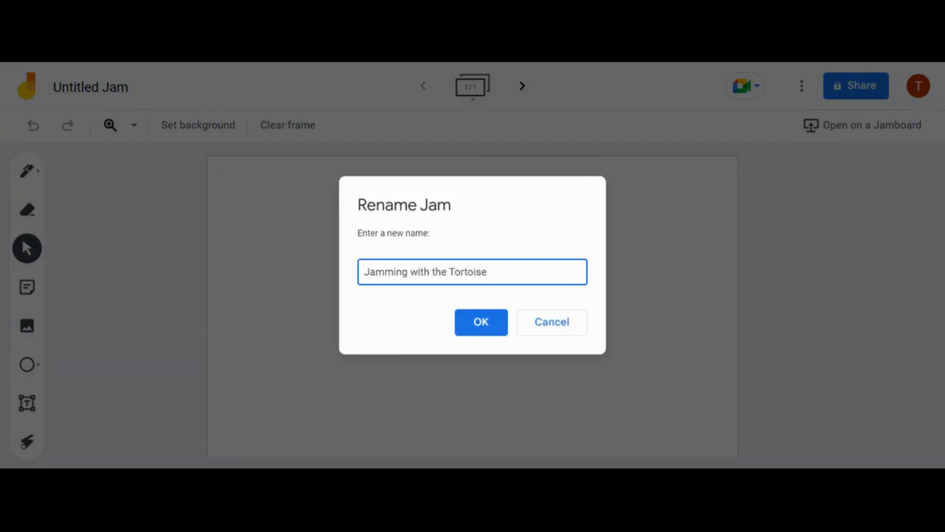
pyautogui.click(485, 331)
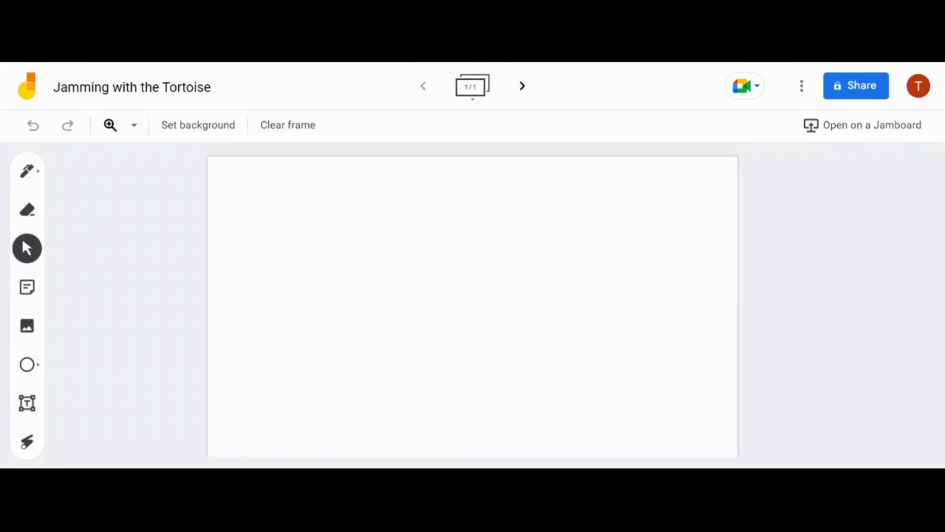
# Upload the turtle picture from the computer, shrink it to roughly half size and place it in the frame's upper-left corner
pyautogui.click(20, 326)
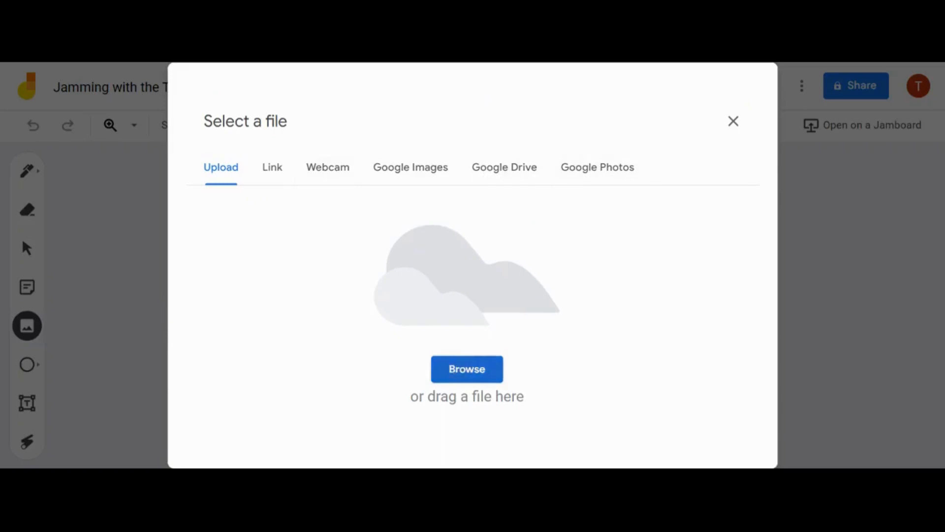
pyautogui.click(457, 370)
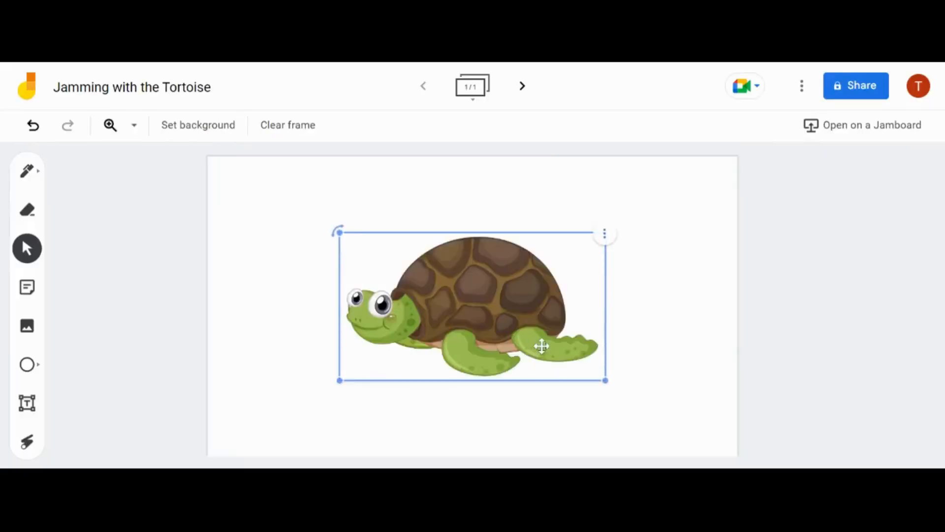
pyautogui.moveTo(541, 346); pyautogui.dragTo(424, 283)
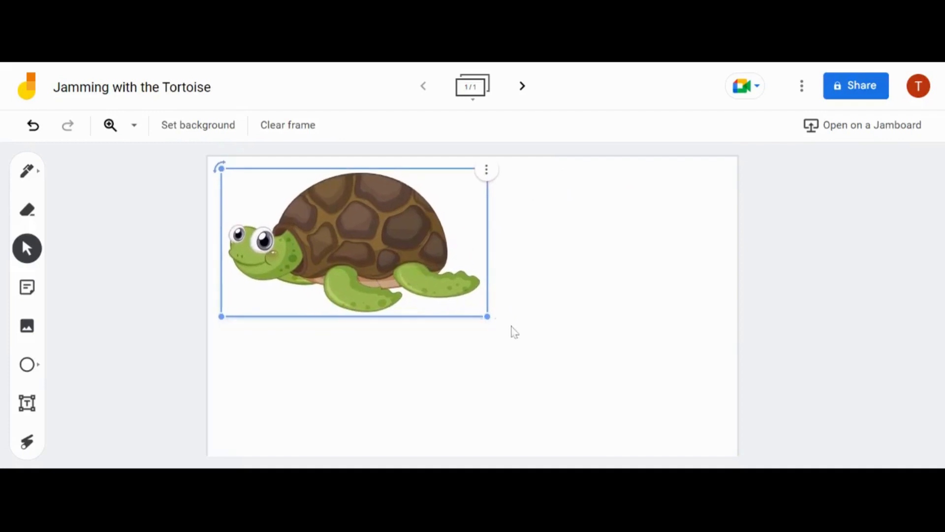
pyautogui.moveTo(488, 317); pyautogui.dragTo(359, 272)
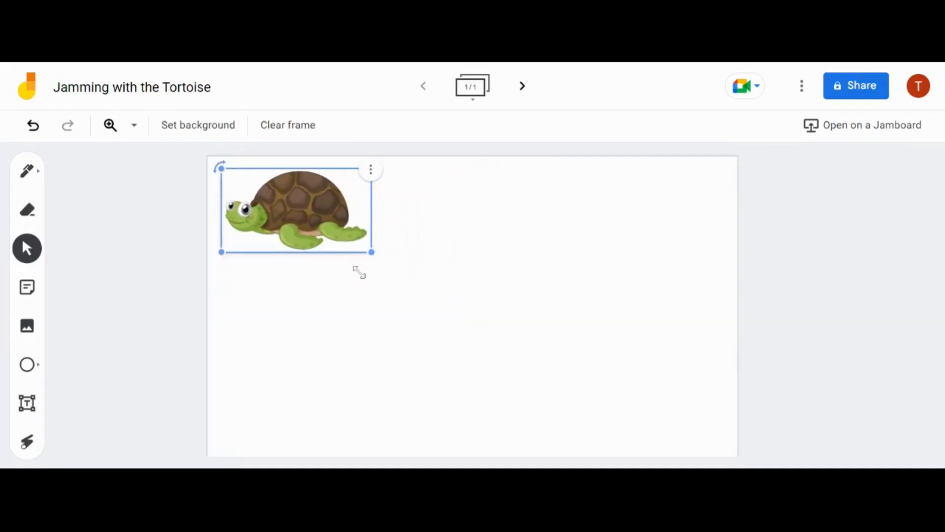
pyautogui.moveTo(297, 198); pyautogui.dragTo(293, 198)
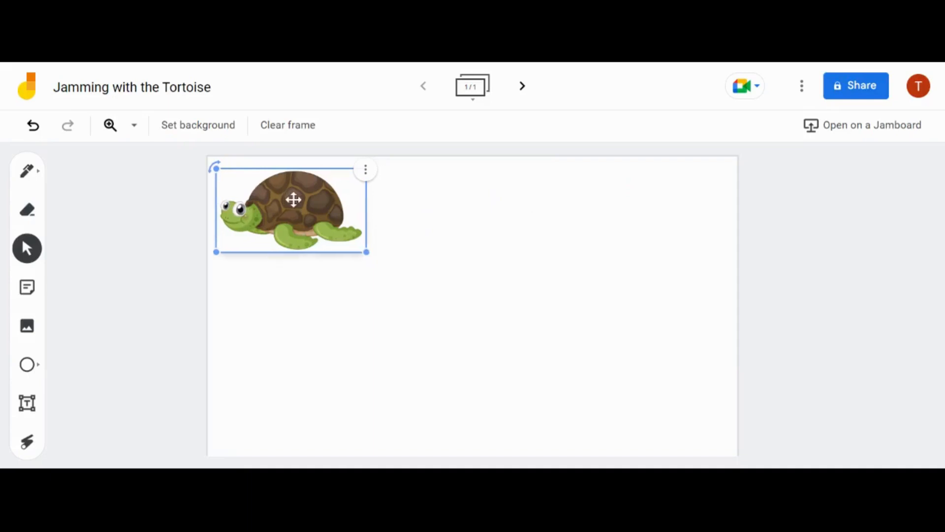
pyautogui.click(331, 275)
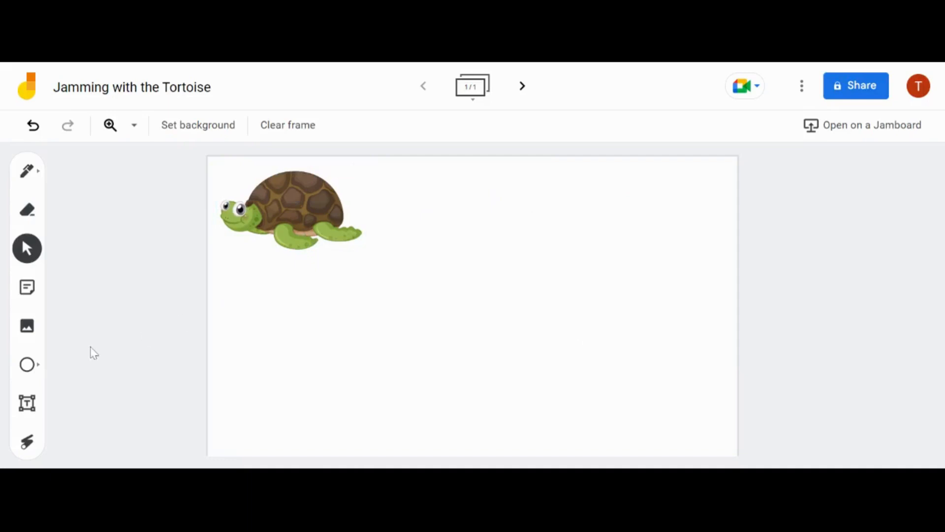
# Add a Title-style text box reading "Traits" beside the turtle image
pyautogui.click(17, 405)
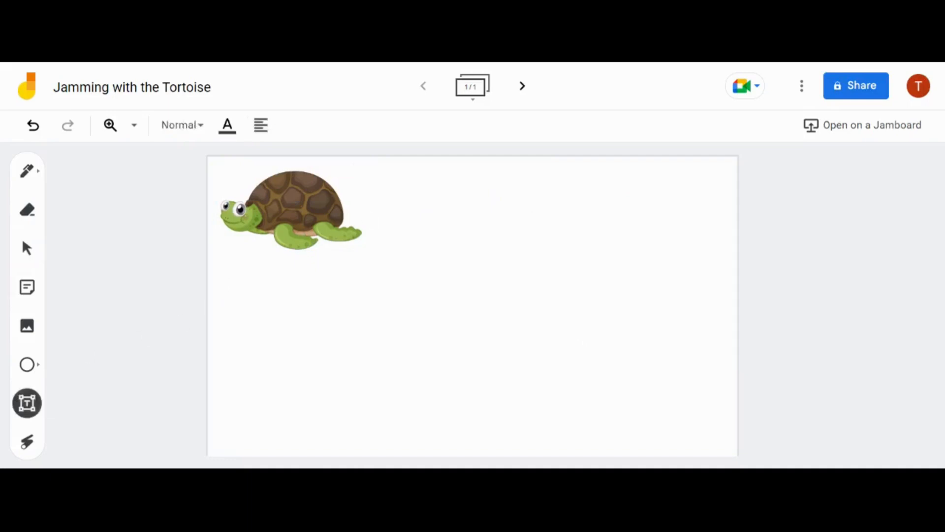
pyautogui.click(404, 193)
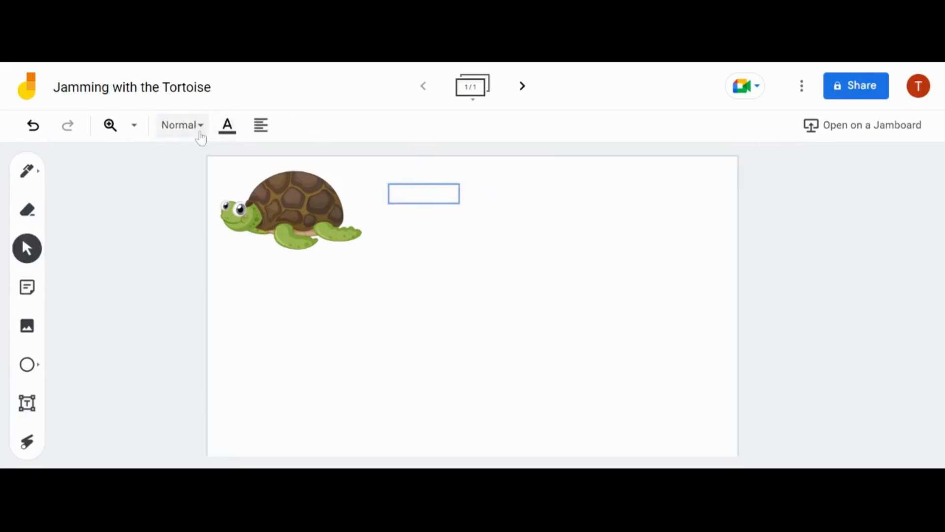
pyautogui.click(181, 125)
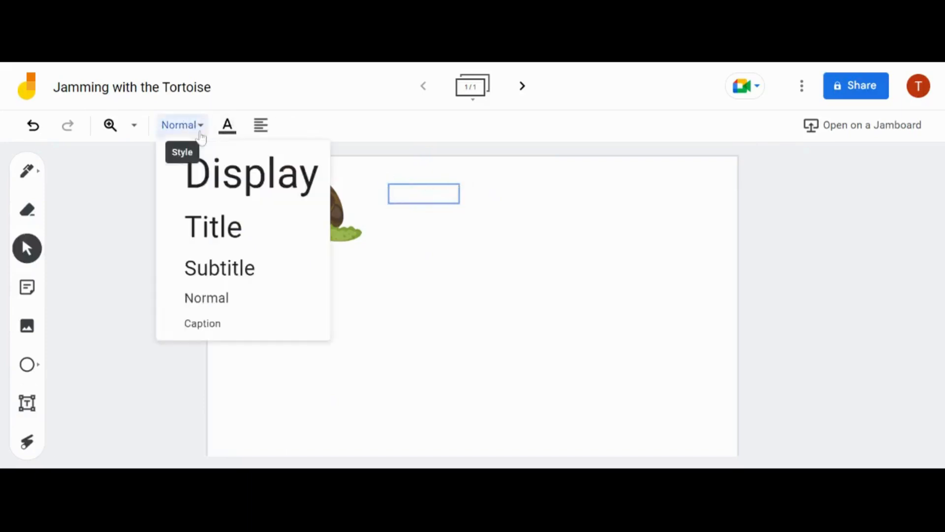
pyautogui.click(214, 244)
pyautogui.click(418, 195)
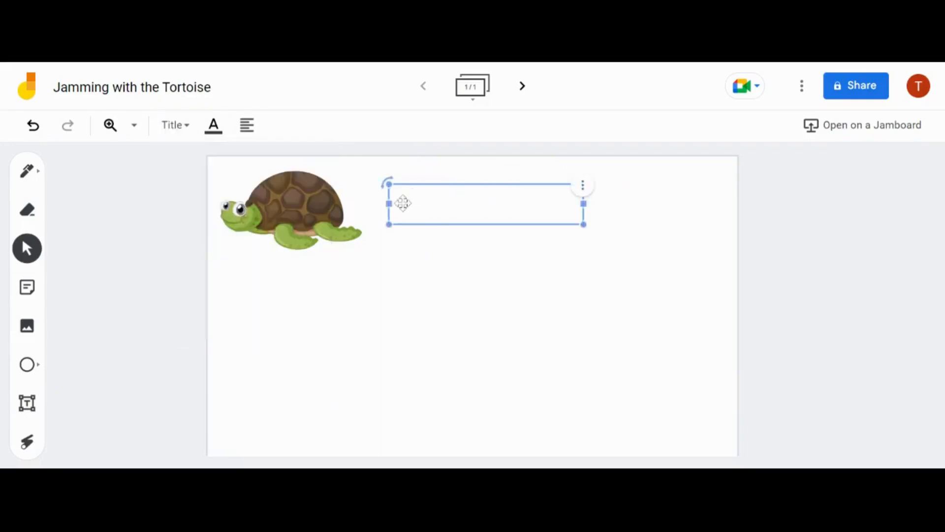
pyautogui.click(445, 207)
pyautogui.write('Traits')
# Try teal and red as the text colour of the "Traits" heading
pyautogui.moveTo(465, 205); pyautogui.dragTo(391, 205)
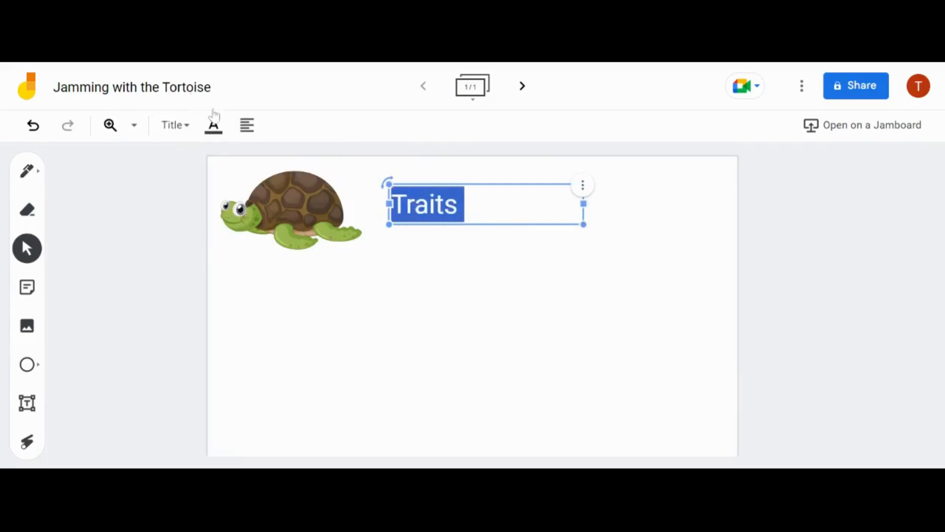
pyautogui.click(218, 125)
pyautogui.click(252, 158)
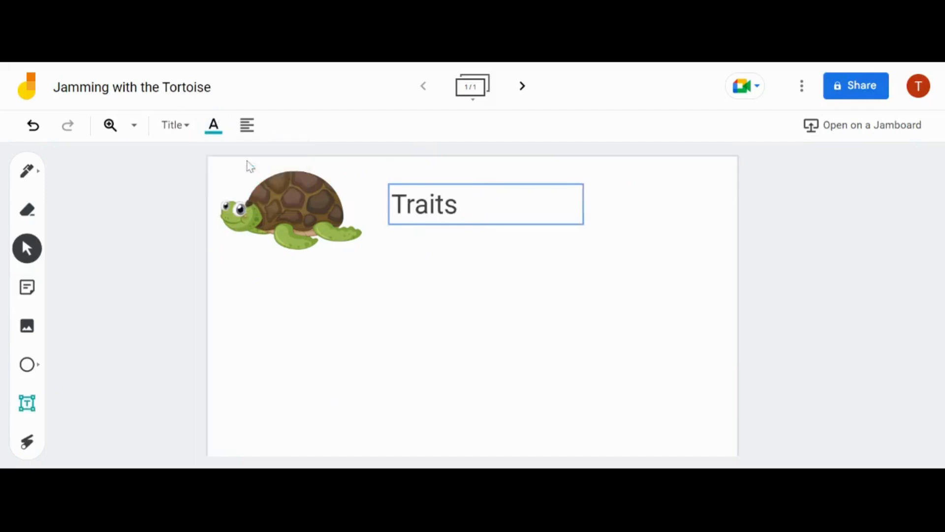
pyautogui.click(213, 129)
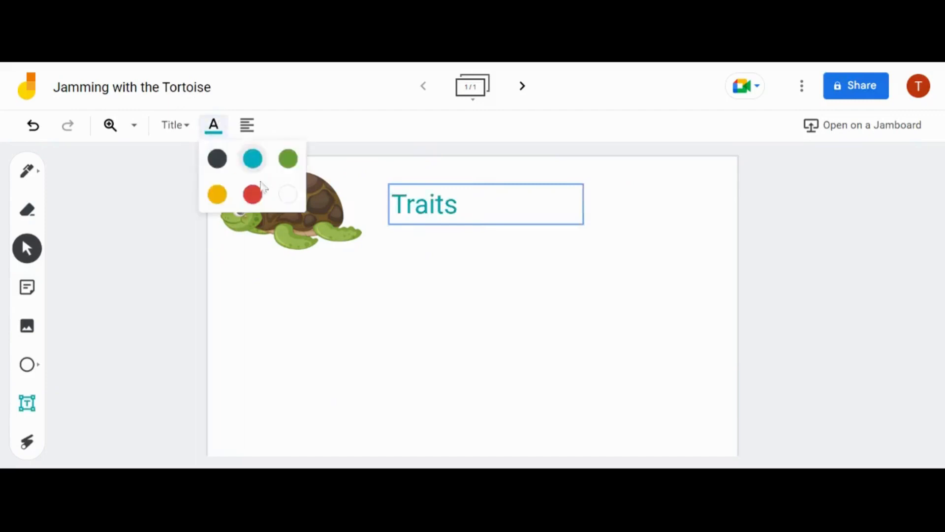
pyautogui.click(254, 195)
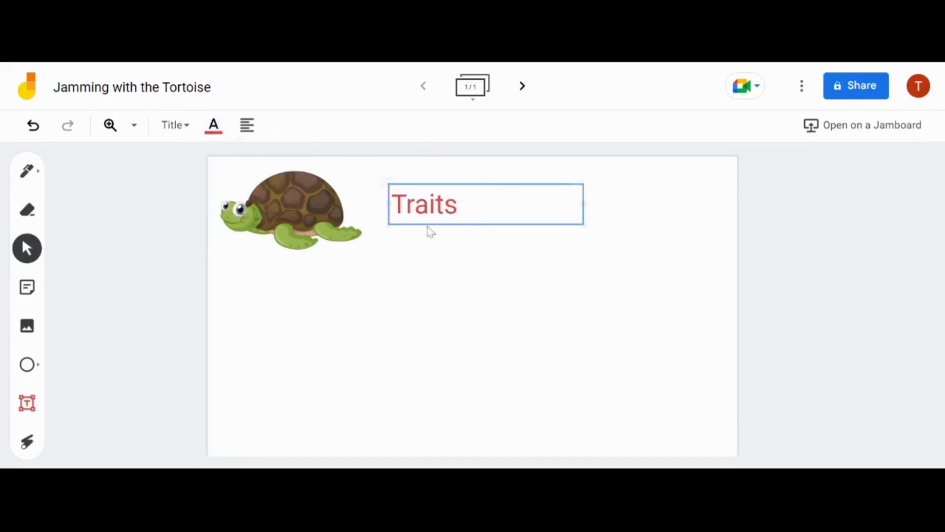
pyautogui.click(213, 127)
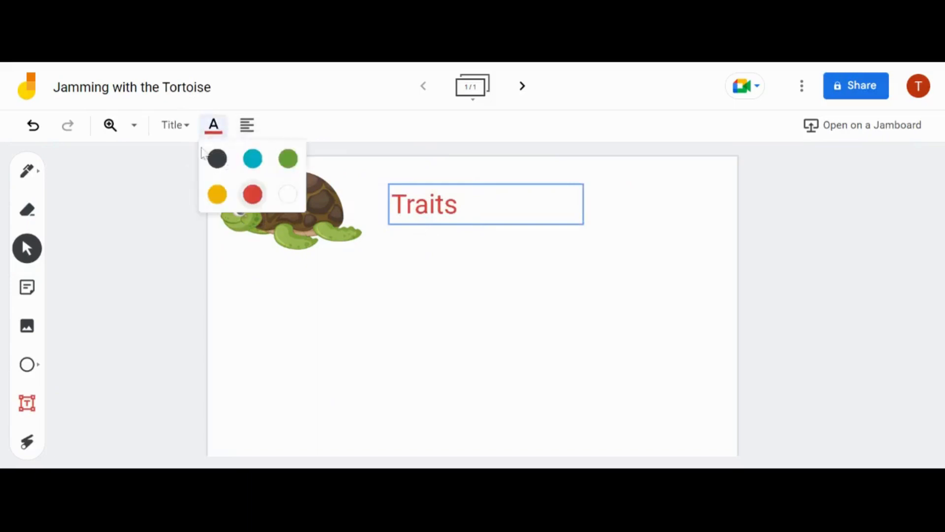
pyautogui.click(465, 204)
pyautogui.click(471, 268)
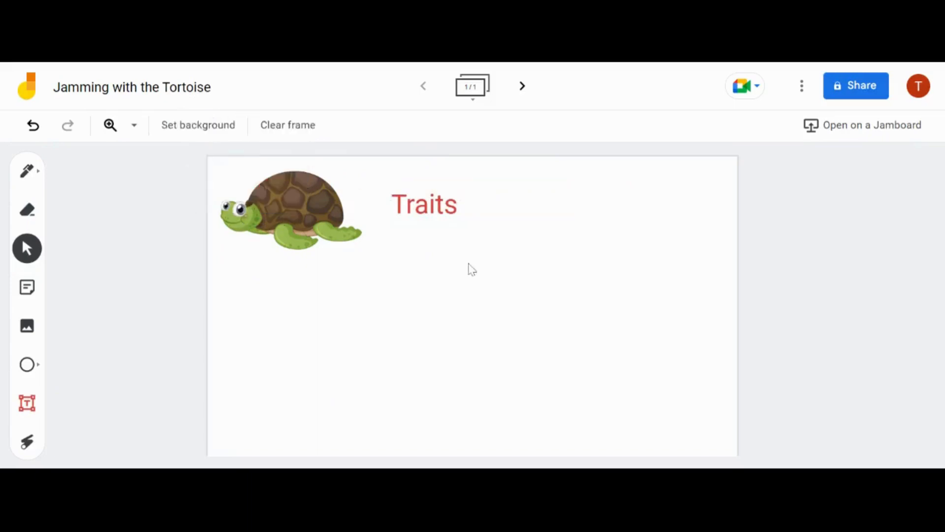
# Set the text colour of the "Traits" heading to green
pyautogui.click(417, 214)
pyautogui.click(214, 126)
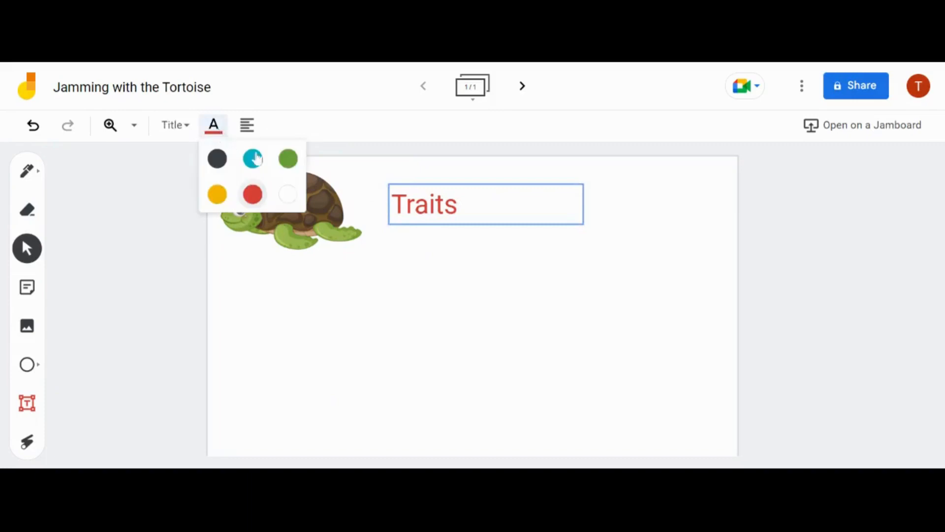
pyautogui.click(288, 159)
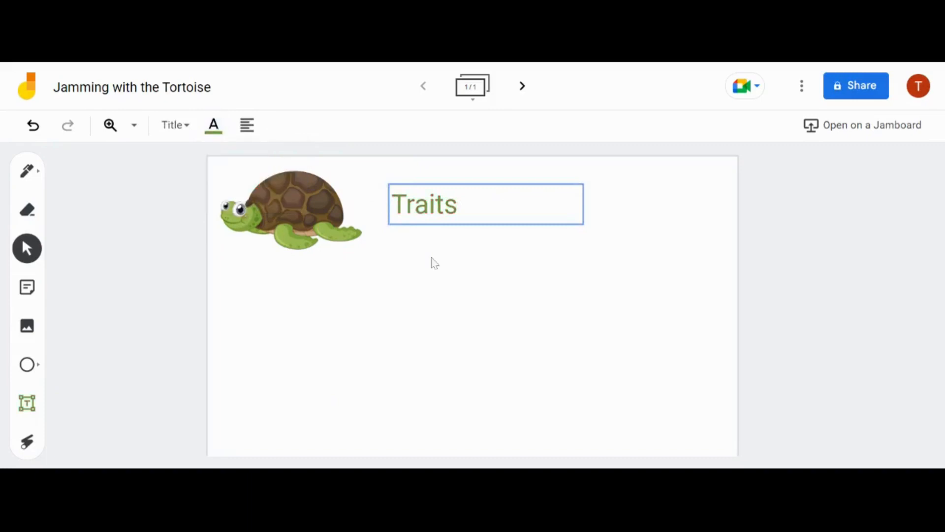
pyautogui.click(445, 292)
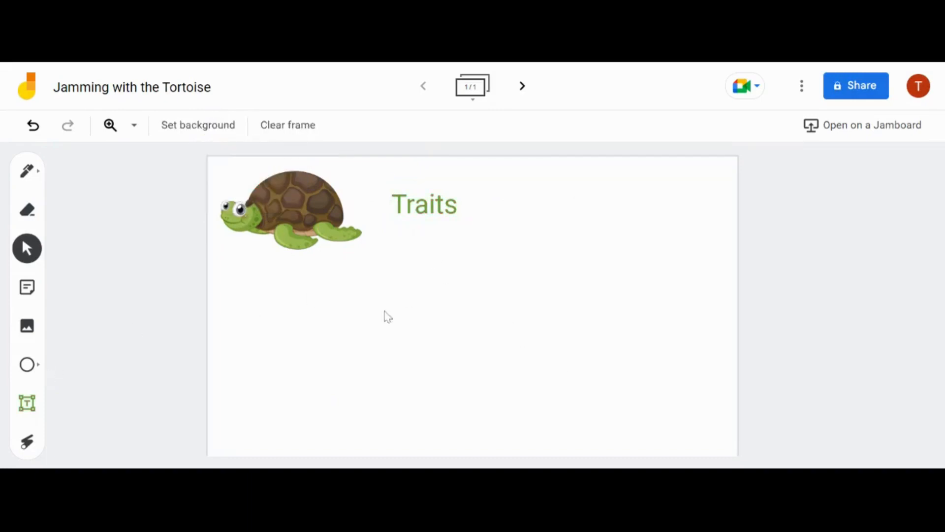
pyautogui.click(424, 219)
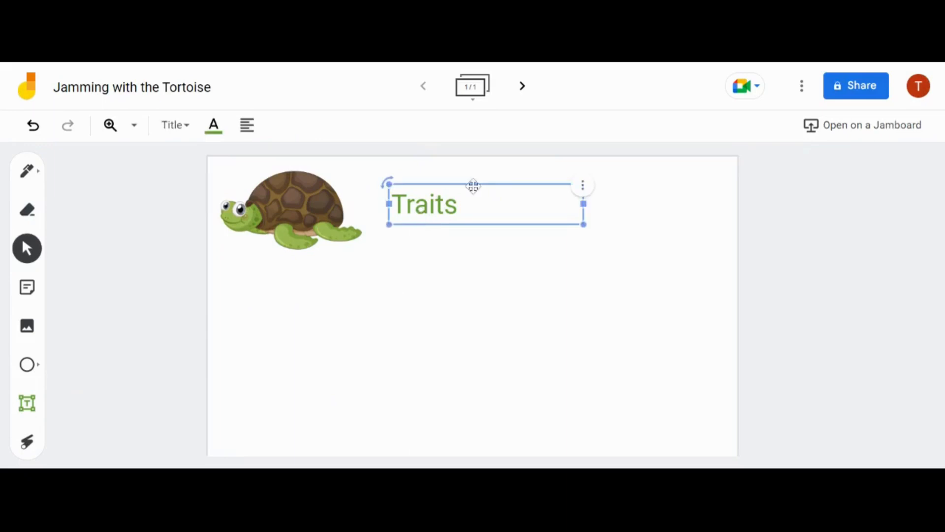
pyautogui.click(344, 316)
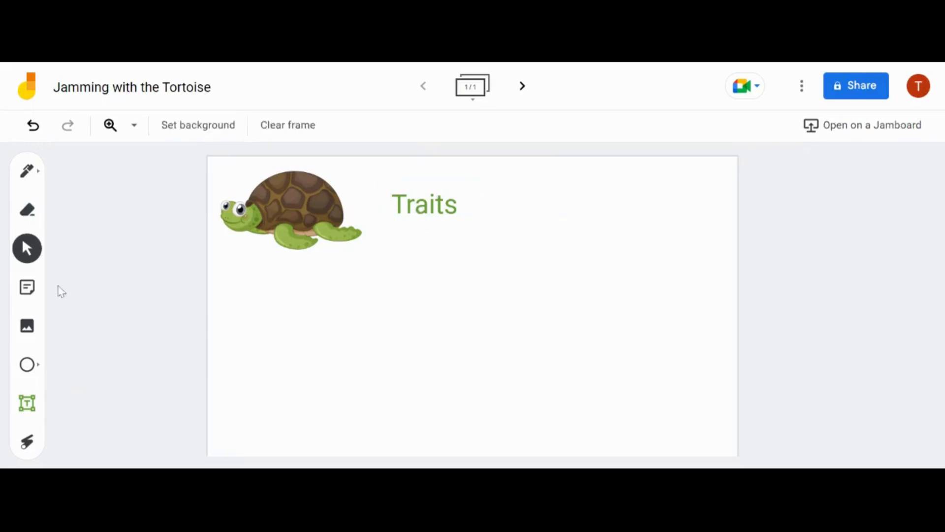
# Add a pink sticky note reading "Persistent (Did not give up despite knowing that it is slower than the hare)" and place it below the turtle
pyautogui.click(25, 290)
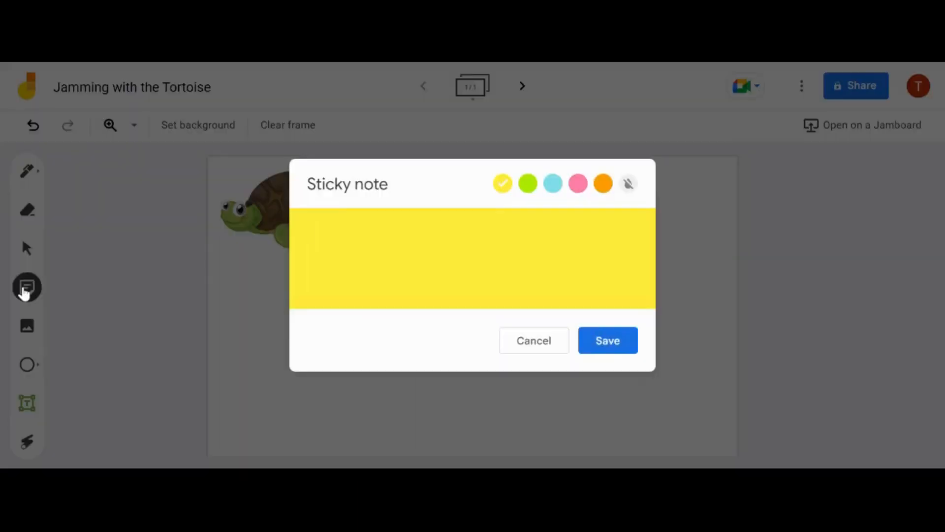
pyautogui.click(577, 185)
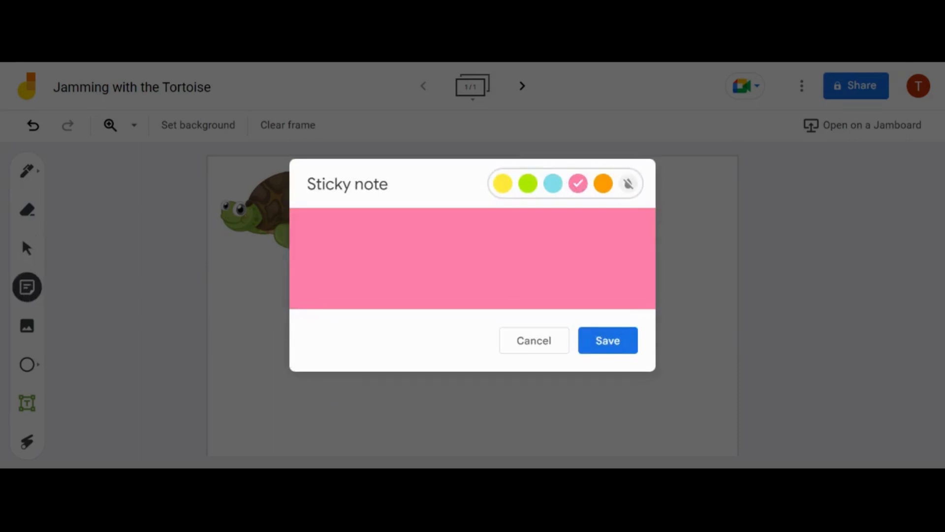
pyautogui.press('Tab')
pyautogui.write('P')
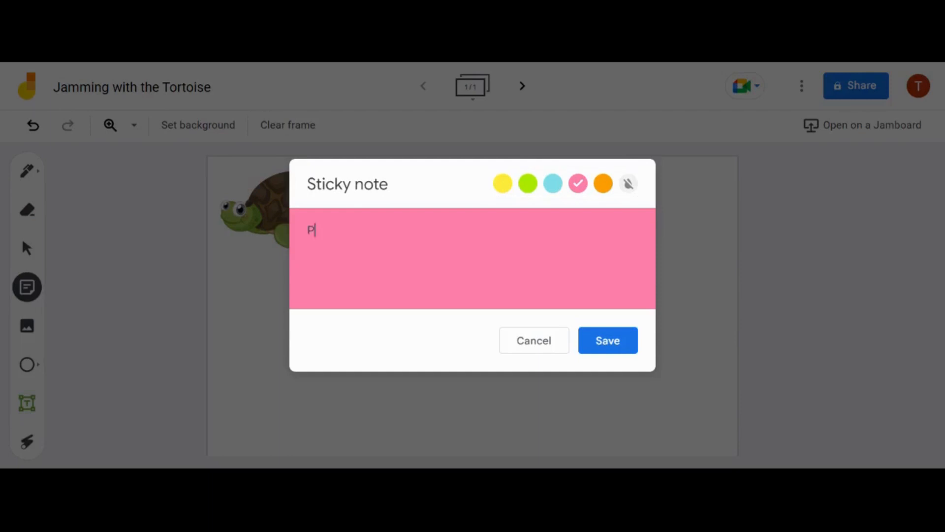
pyautogui.write('ersistent (Did')
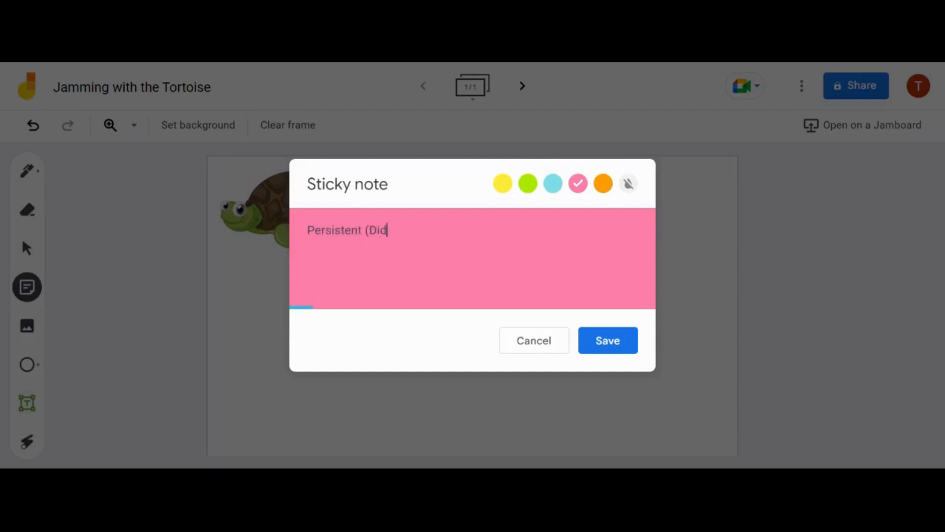
pyautogui.write(' not give up despite ')
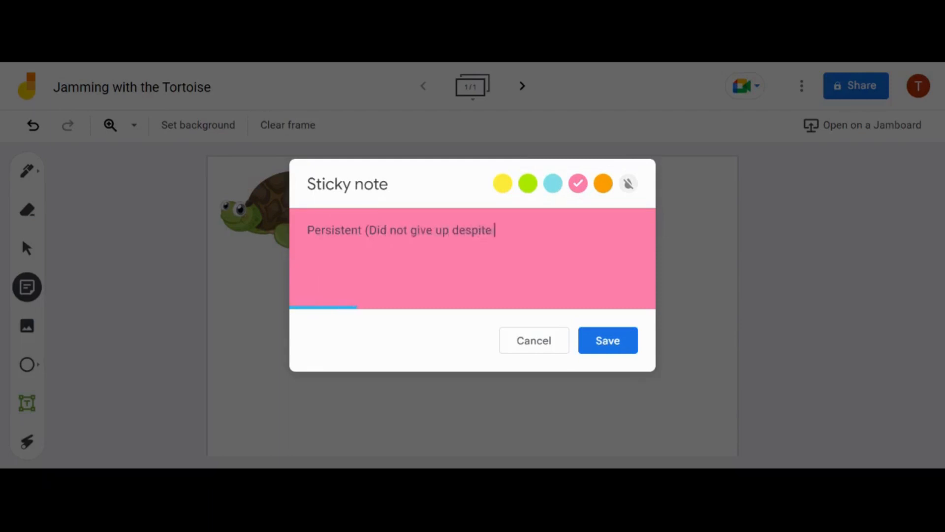
pyautogui.write('knowing that it is s')
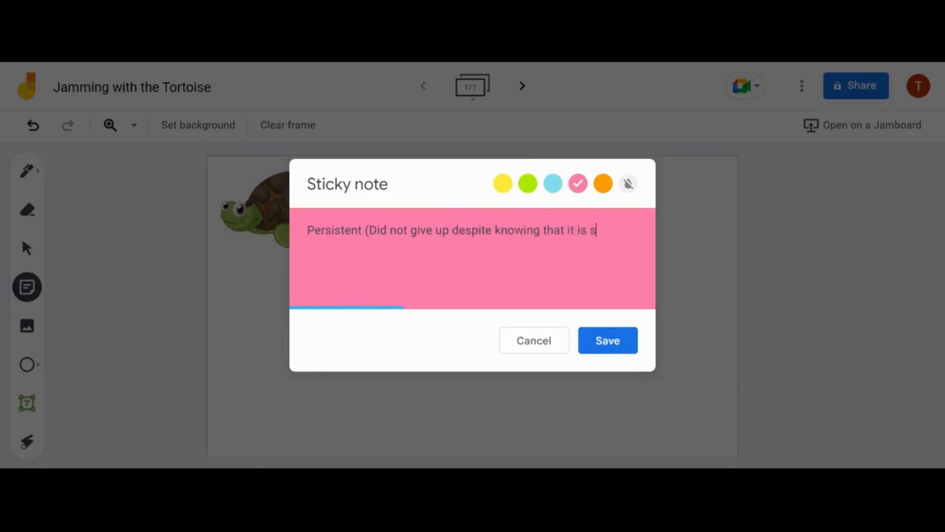
pyautogui.write('lower than the ha')
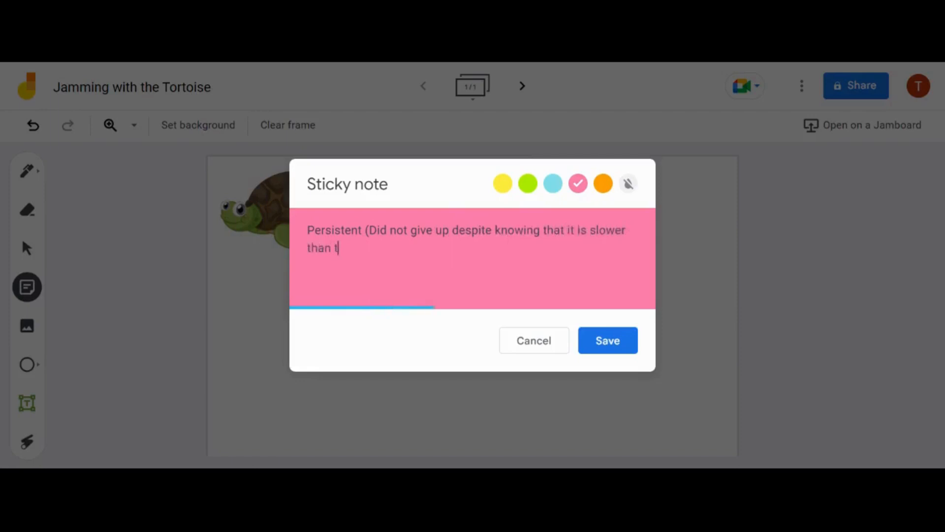
pyautogui.write('re)')
pyautogui.click(605, 350)
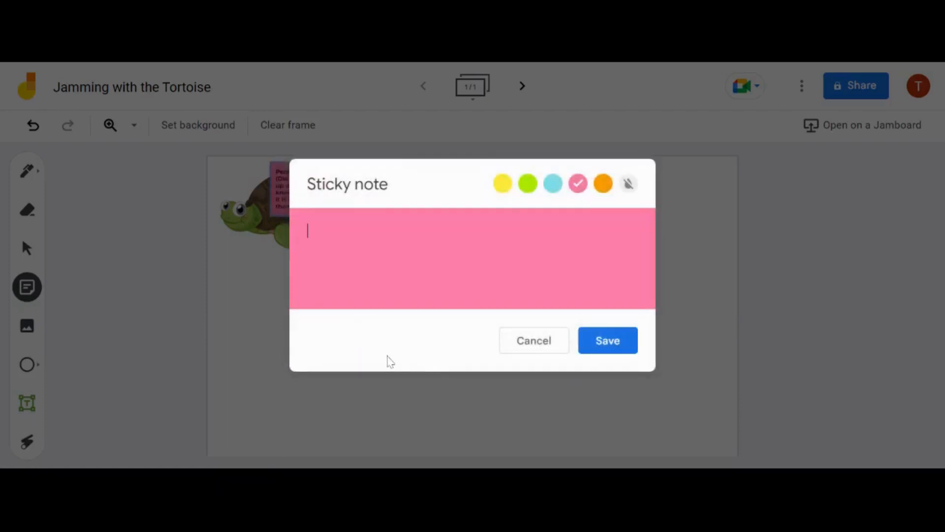
pyautogui.click(520, 412)
pyautogui.moveTo(283, 185); pyautogui.dragTo(283, 298)
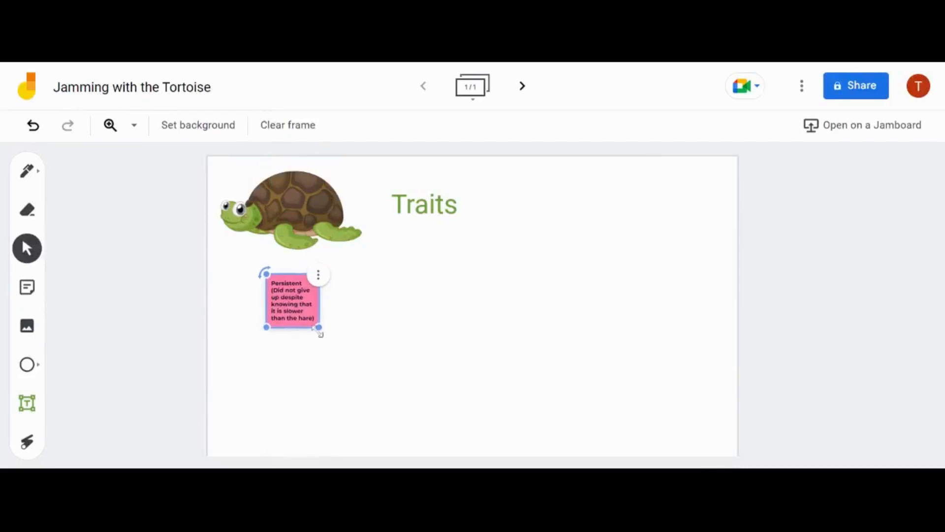
# Enlarge the pink "Persistent" sticky note and position it directly below the turtle picture
pyautogui.moveTo(319, 327); pyautogui.dragTo(418, 348)
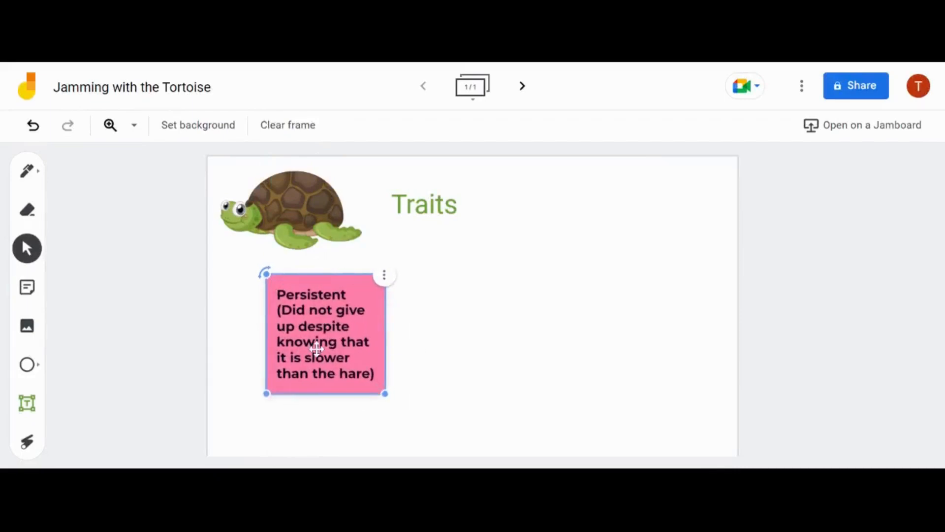
pyautogui.moveTo(308, 348); pyautogui.dragTo(281, 340)
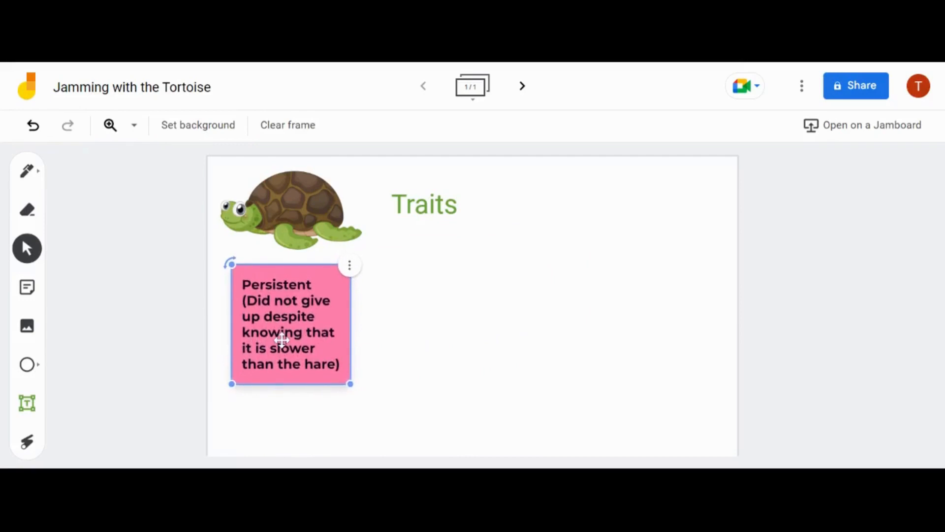
pyautogui.click(109, 298)
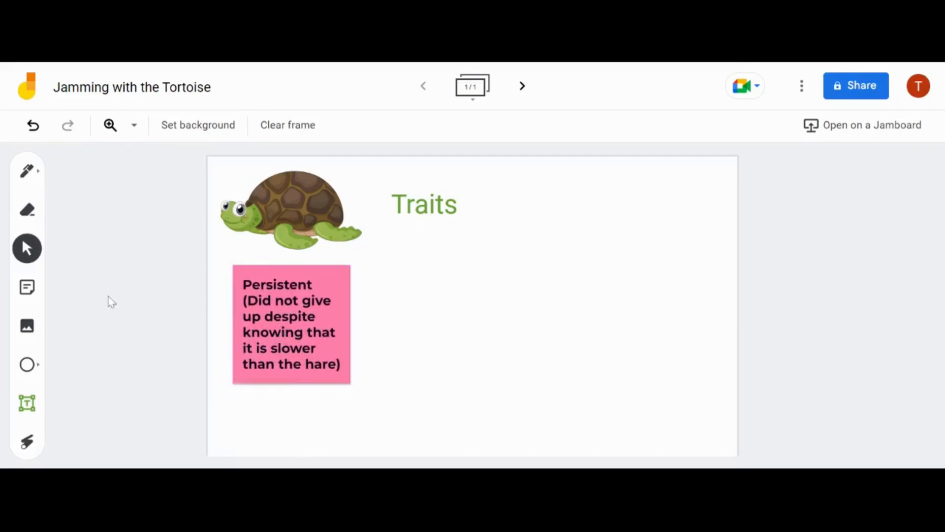
pyautogui.click(261, 339)
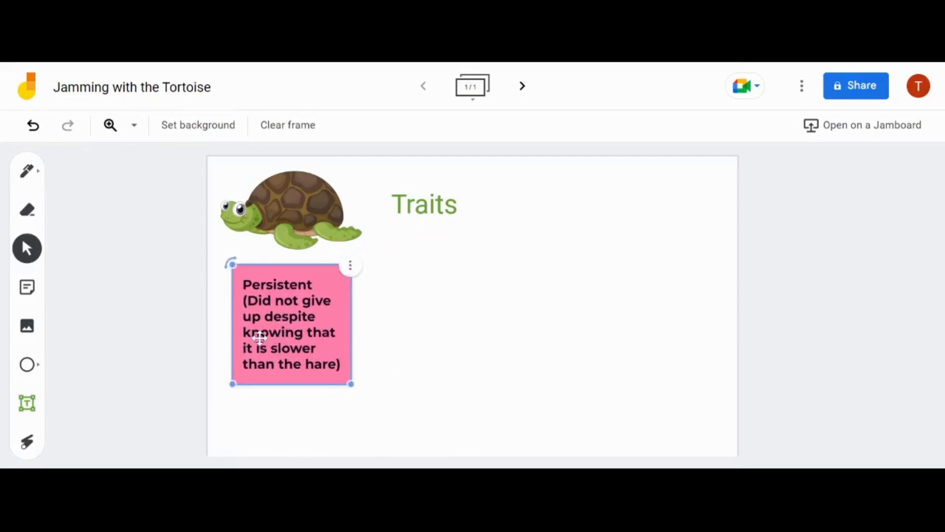
# Add a blue sticky note reading "Steady ( Maintains a consistent speed and does not let itself get distracted)"
pyautogui.click(27, 287)
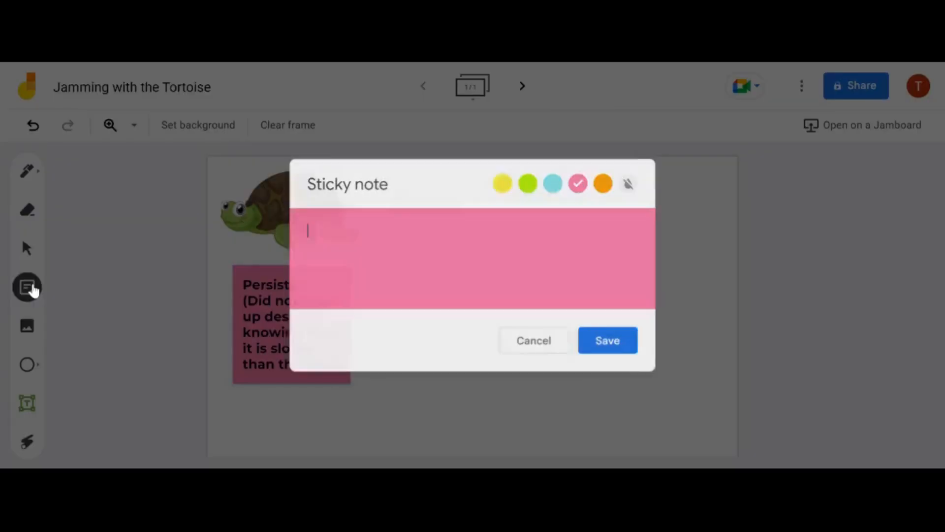
pyautogui.click(554, 184)
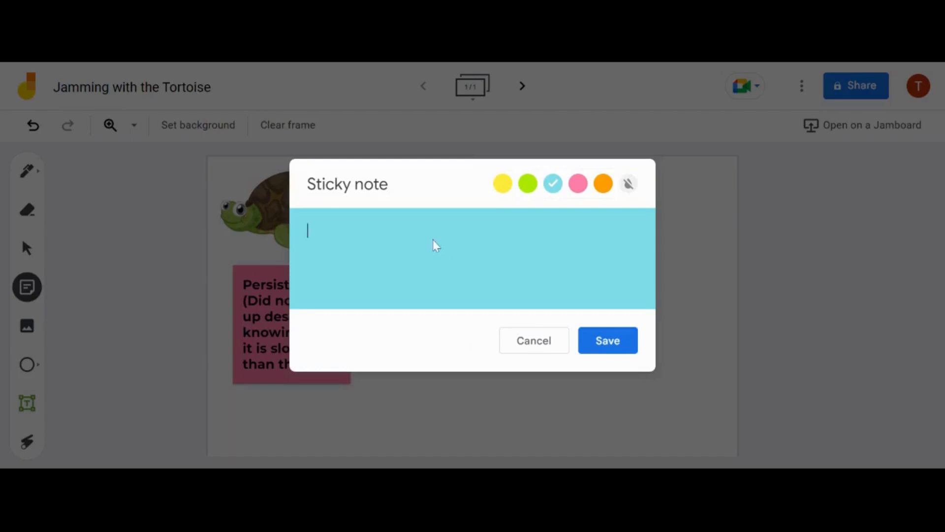
pyautogui.write('Steady ( Maintains')
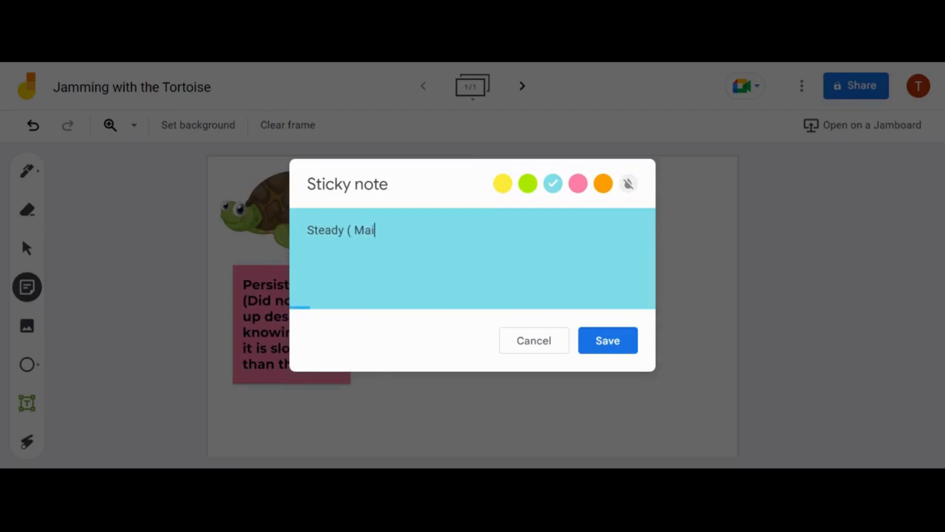
pyautogui.write('consistent spe')
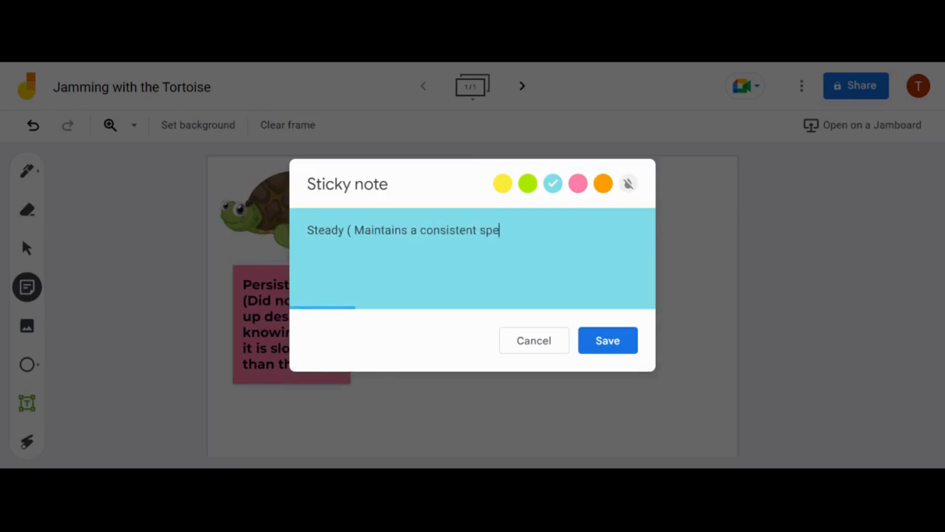
pyautogui.write('ed and does ')
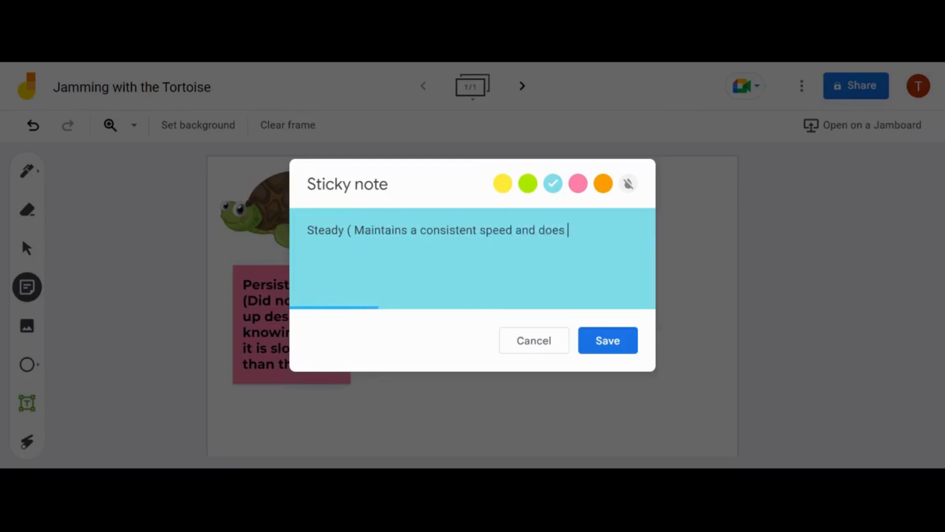
pyautogui.write('not let itself')
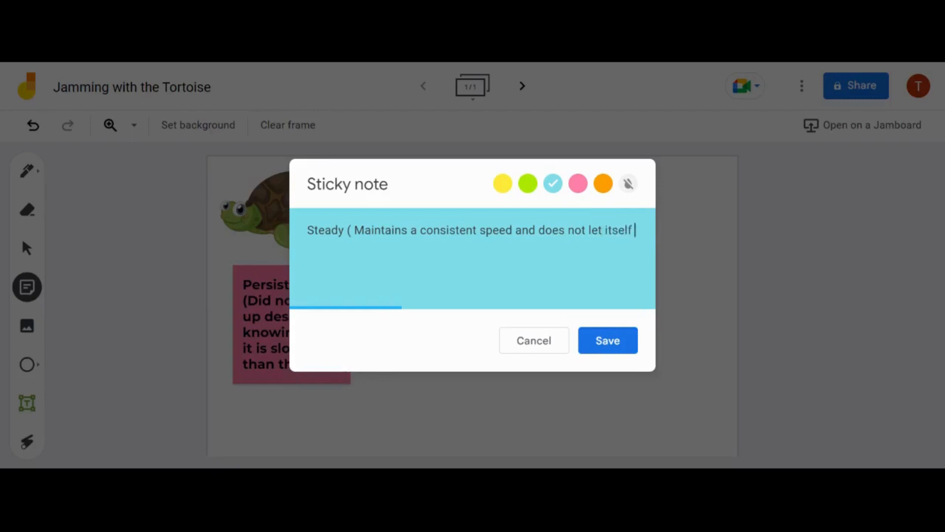
pyautogui.write(' get distracted')
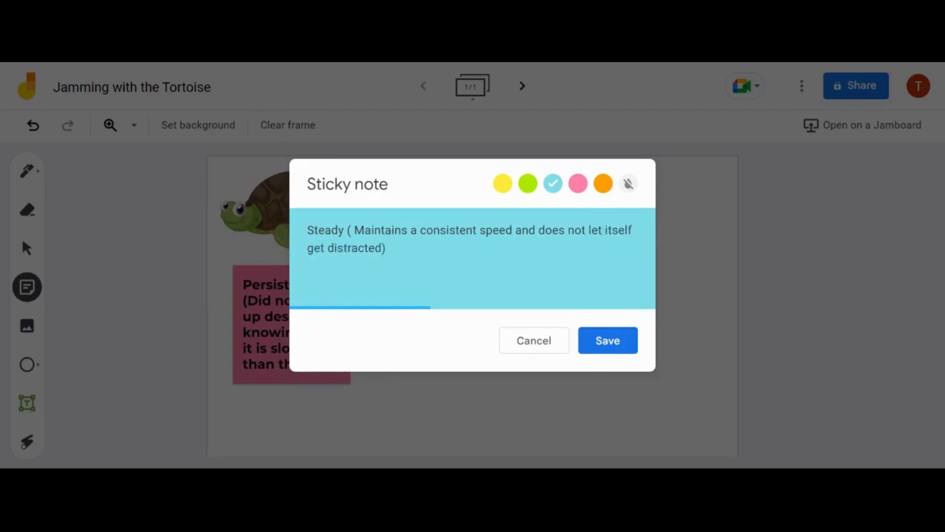
pyautogui.click(598, 354)
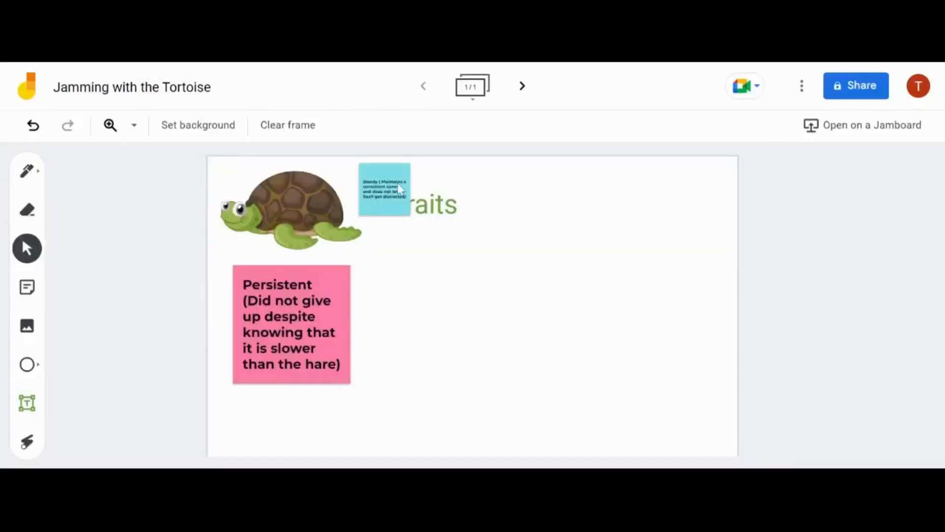
# Place the blue "Steady" note beside the pink note, enlarge it to match, and align the two notes
pyautogui.moveTo(401, 193); pyautogui.dragTo(402, 283)
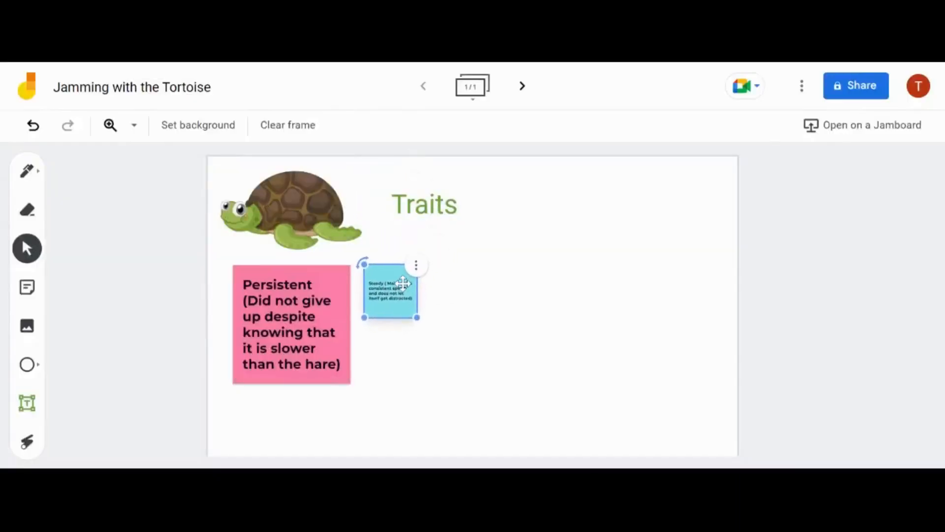
pyautogui.moveTo(418, 318); pyautogui.dragTo(498, 363)
pyautogui.click(576, 372)
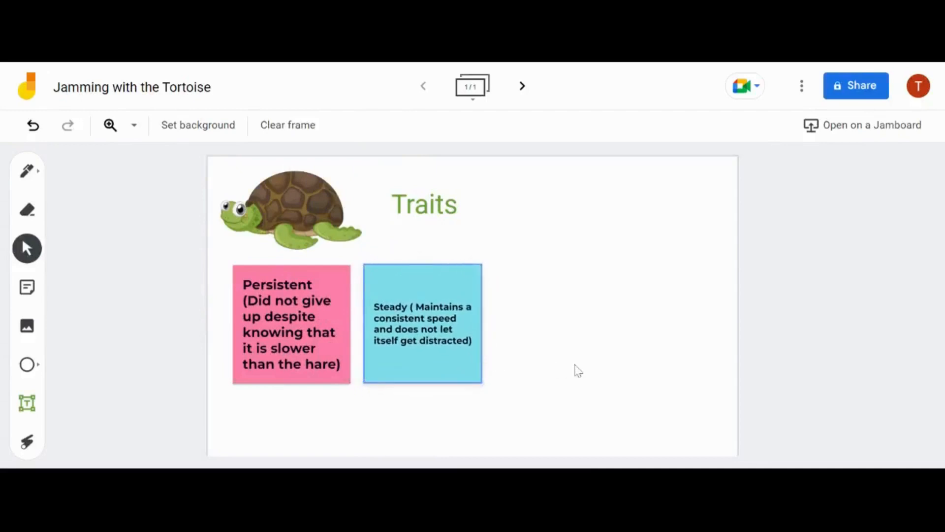
pyautogui.click(321, 359)
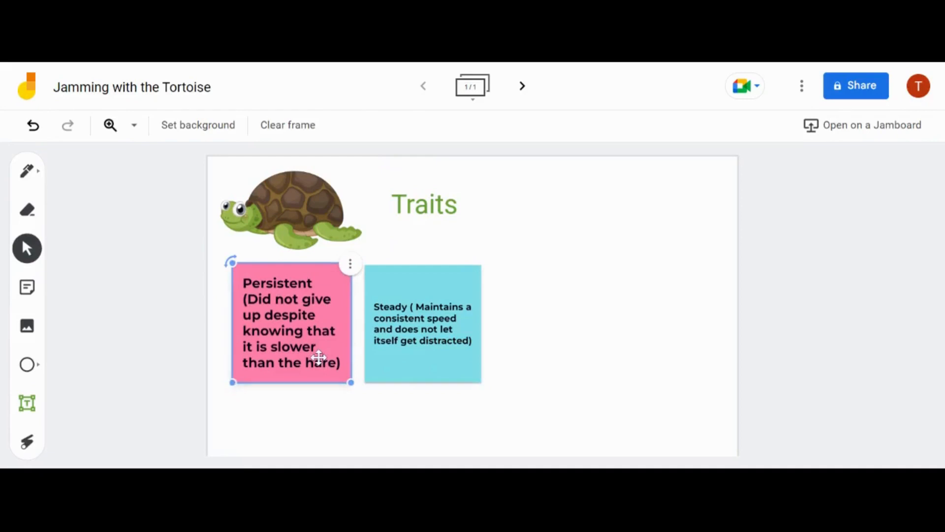
pyautogui.click(545, 341)
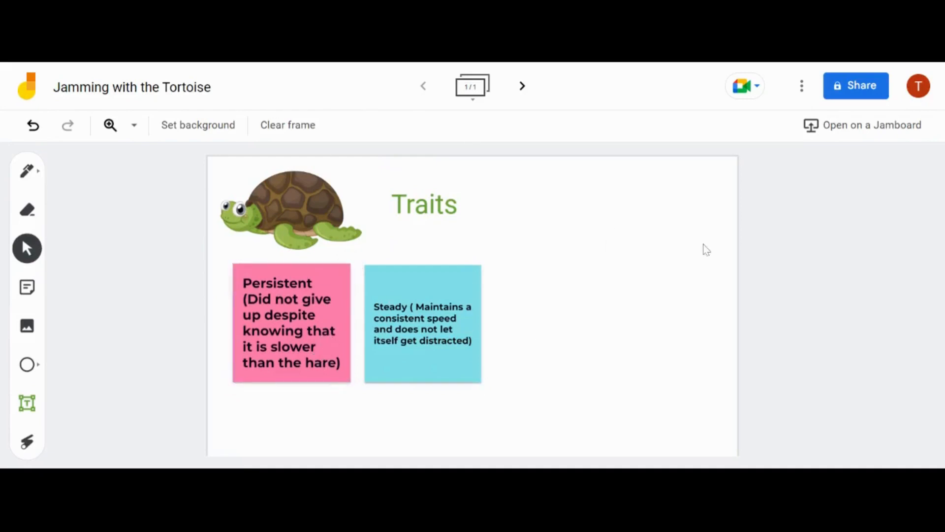
# Add a second frame and draw a long, thin horizontal bar across nearly its full width
pyautogui.click(520, 87)
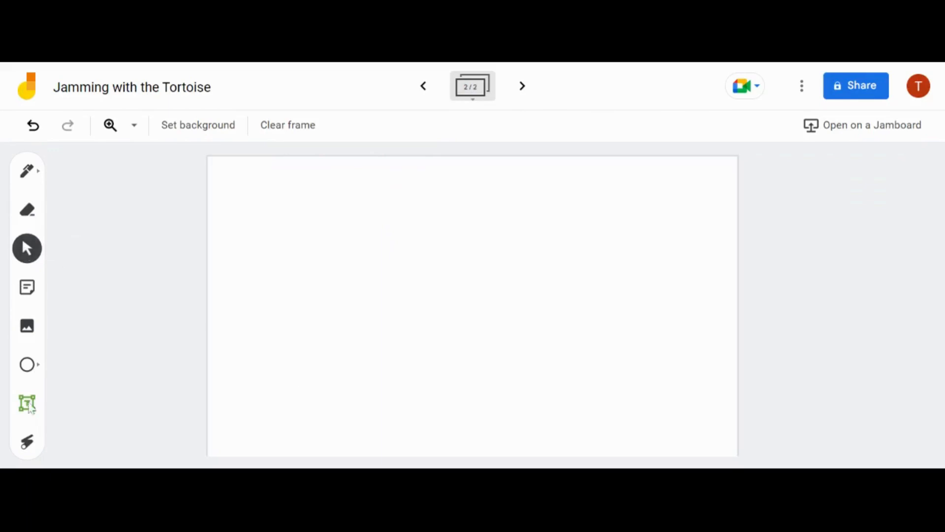
pyautogui.click(29, 367)
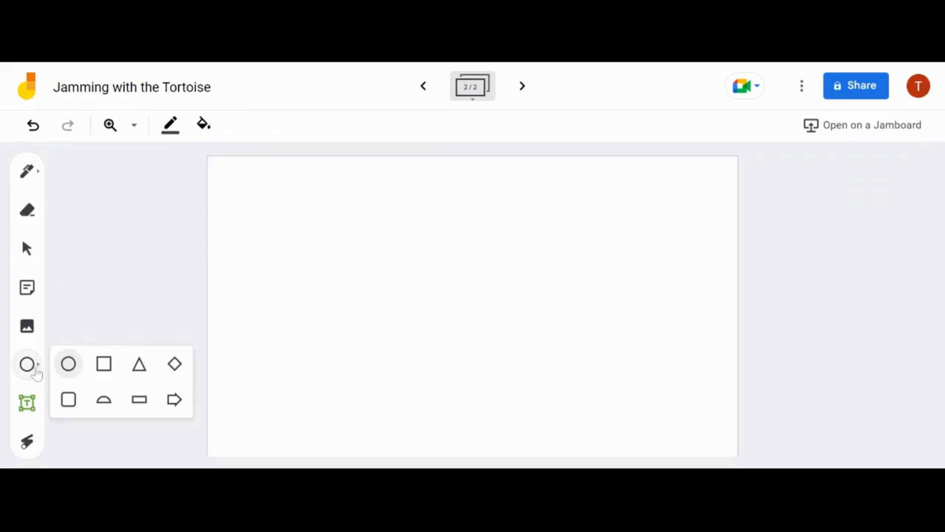
pyautogui.click(139, 399)
pyautogui.moveTo(226, 243); pyautogui.dragTo(722, 269)
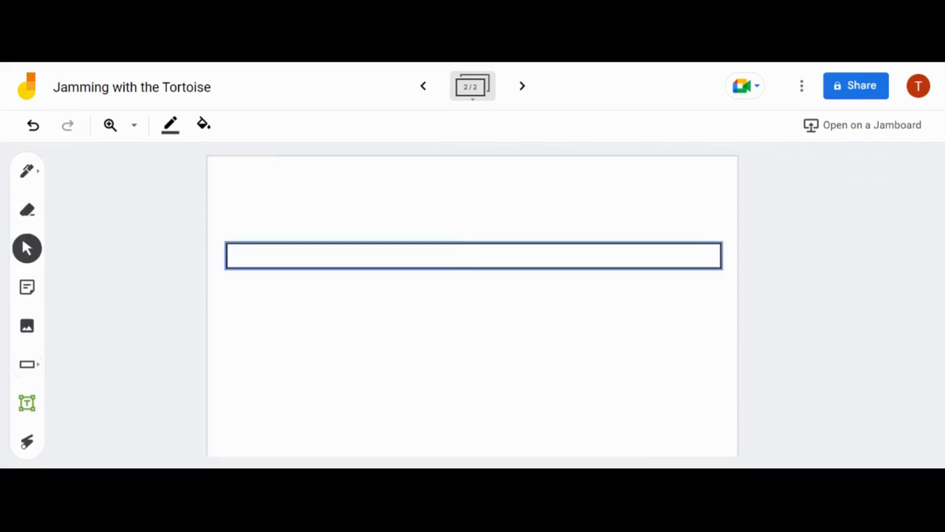
# Give the horizontal bar a white outline and a light red fill
pyautogui.click(170, 125)
pyautogui.click(243, 199)
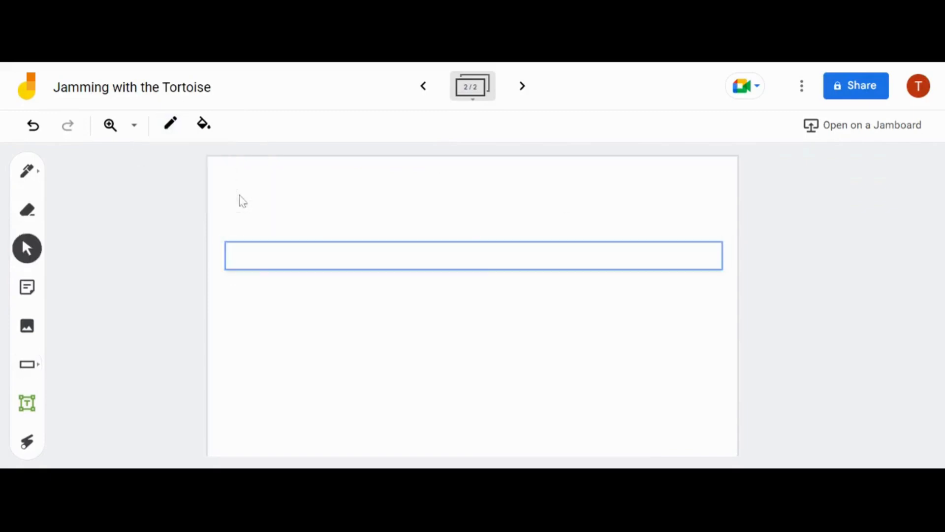
pyautogui.click(204, 124)
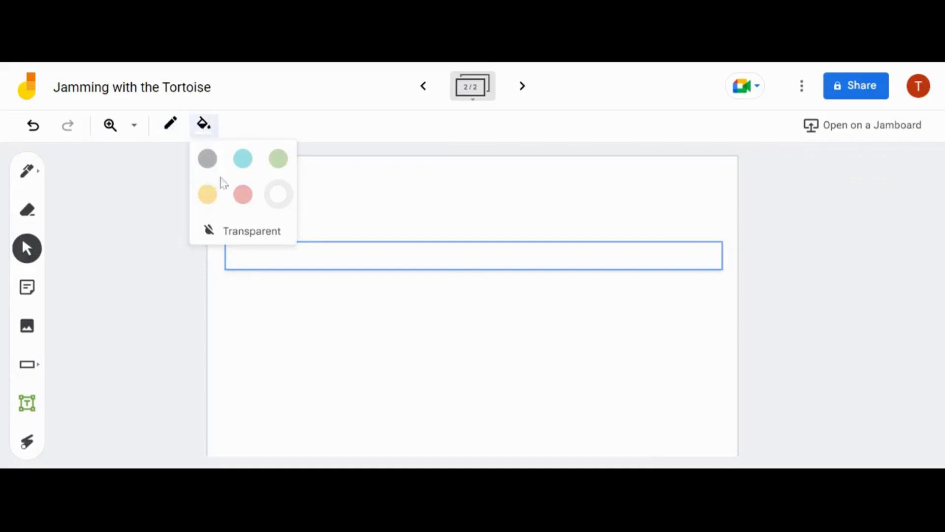
pyautogui.click(249, 195)
pyautogui.click(140, 271)
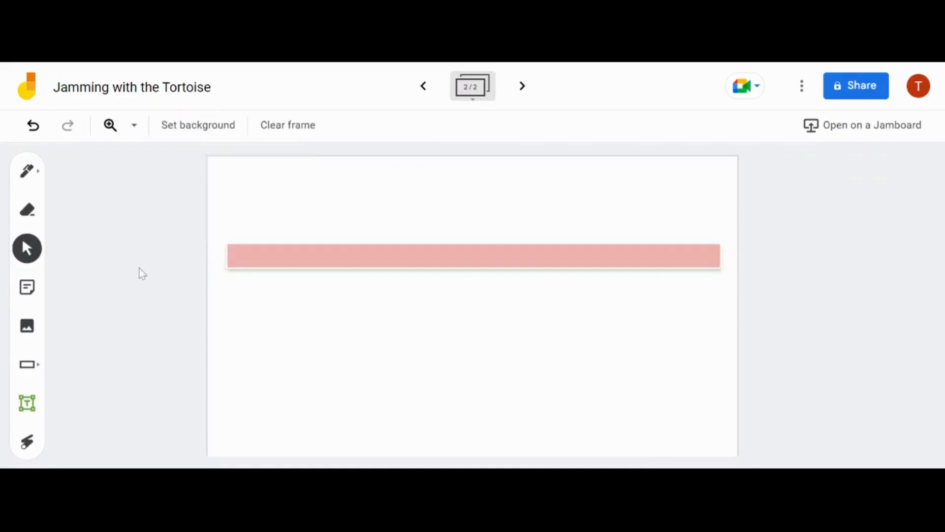
# Draw a short teal vertical pen line across the bar near its left end
pyautogui.click(30, 170)
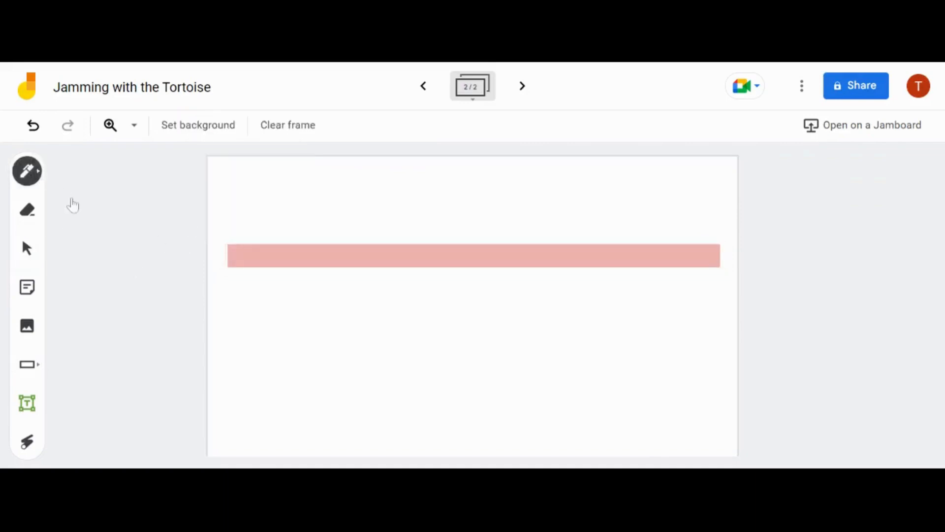
pyautogui.click(38, 181)
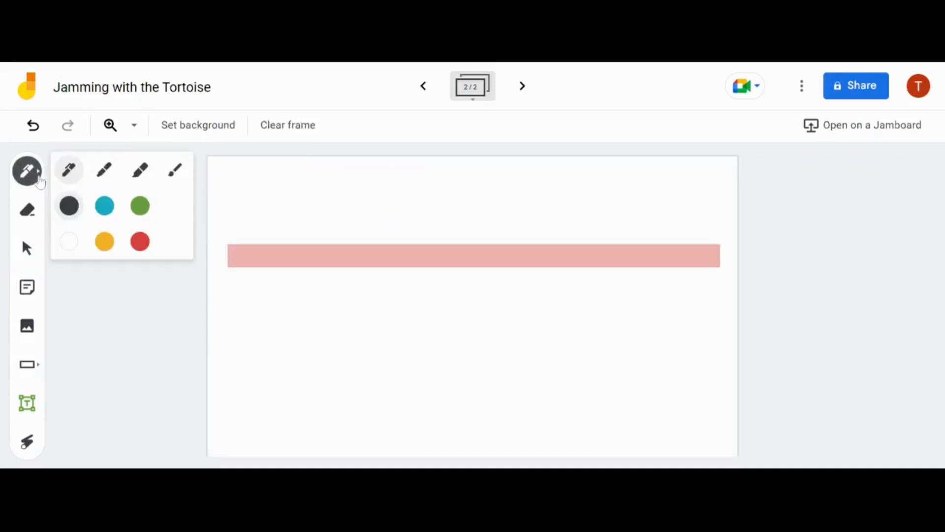
pyautogui.click(104, 206)
pyautogui.moveTo(251, 232); pyautogui.dragTo(251, 257)
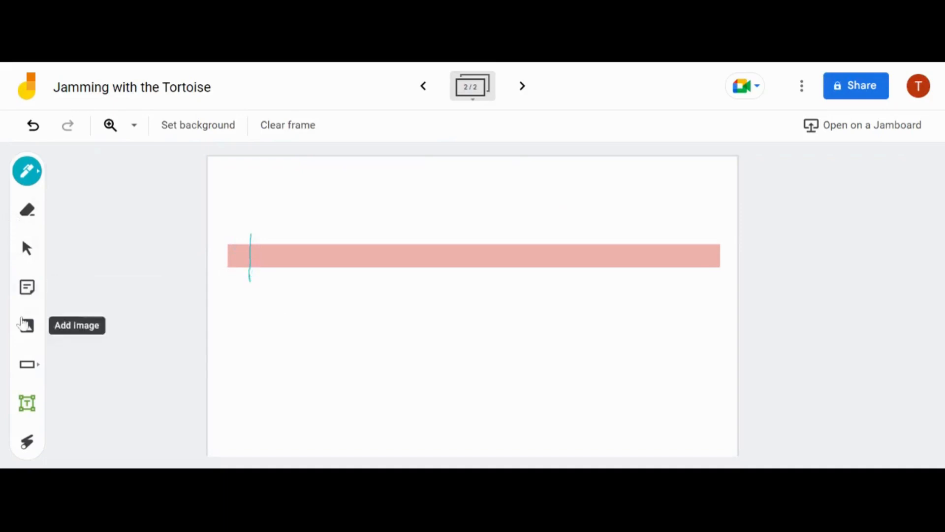
# Add a blue sticky note reading "Overcoming Doubts (Despite the doubts of the others, the tortoise participates in the race)" and enlarge it below the teal mark
pyautogui.click(27, 287)
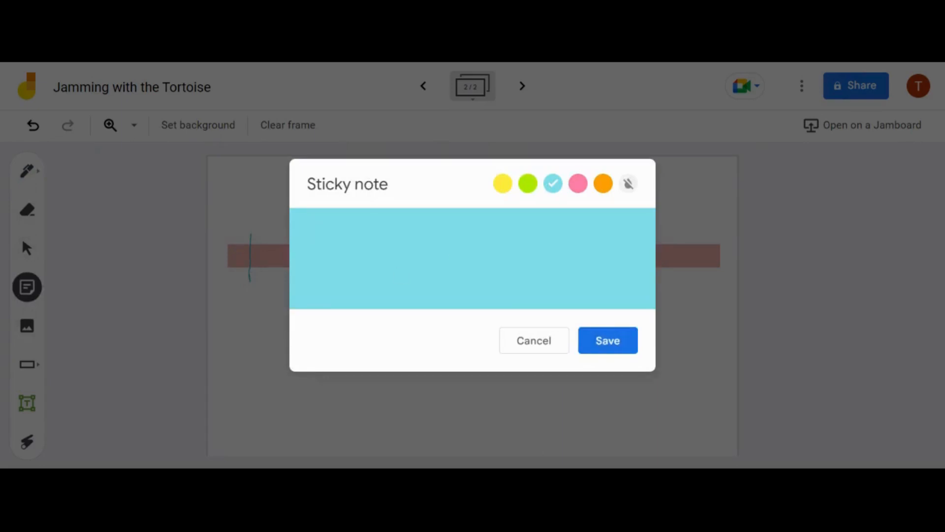
pyautogui.write('Overcoming D')
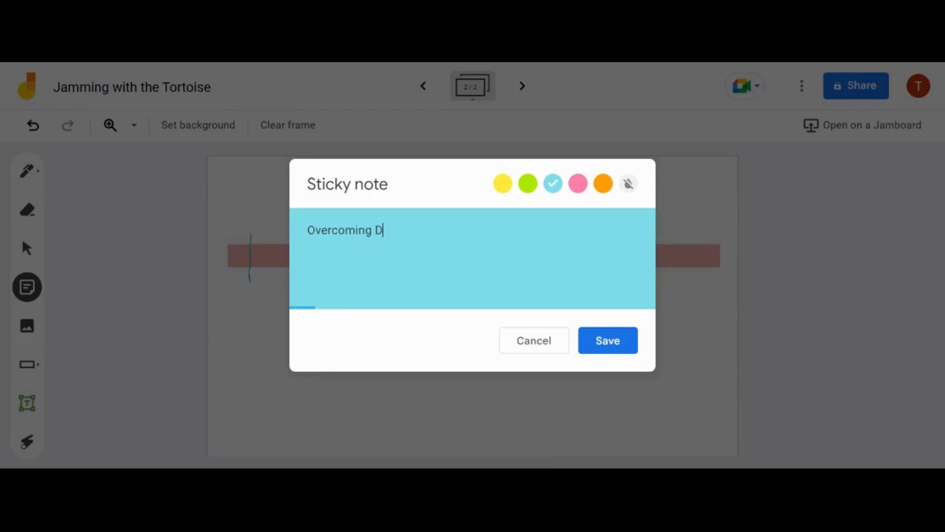
pyautogui.write('oubts (')
pyautogui.write('Despi')
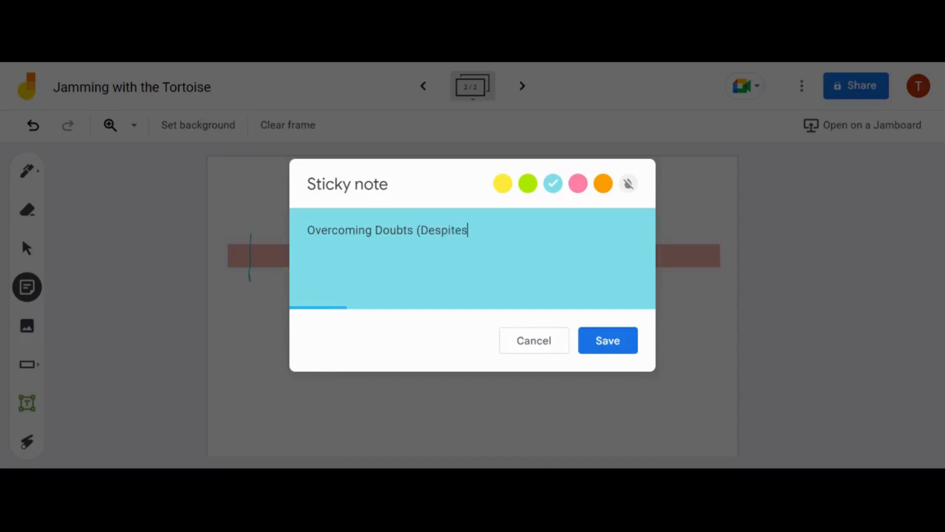
pyautogui.write('te the doubts')
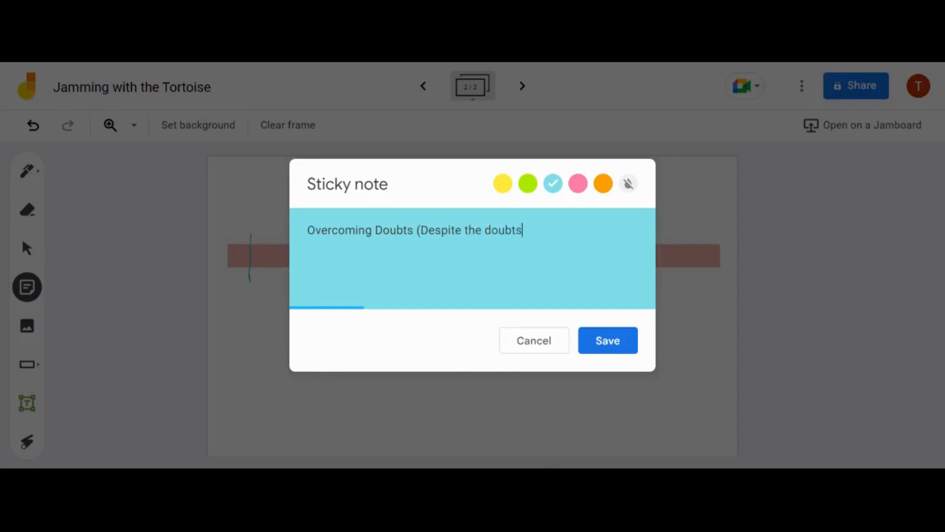
pyautogui.write(' of the other')
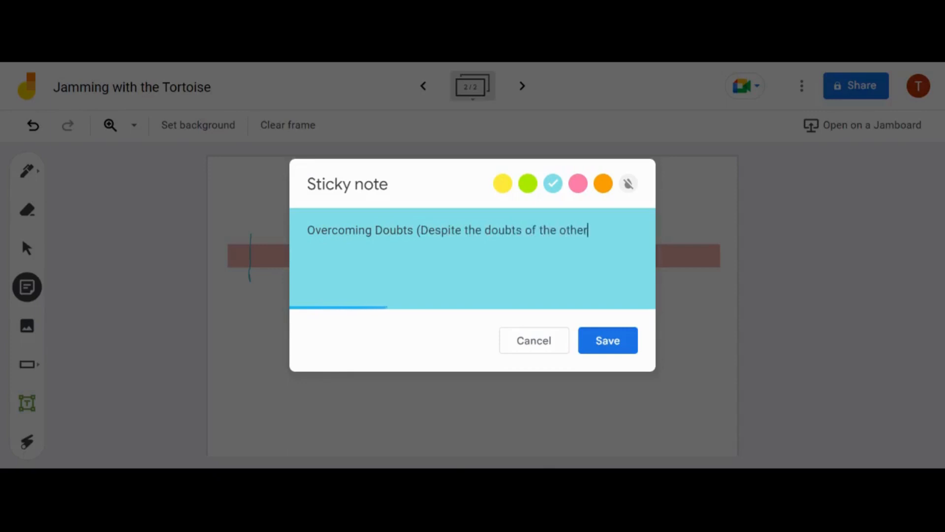
pyautogui.write('s, the tortoise part')
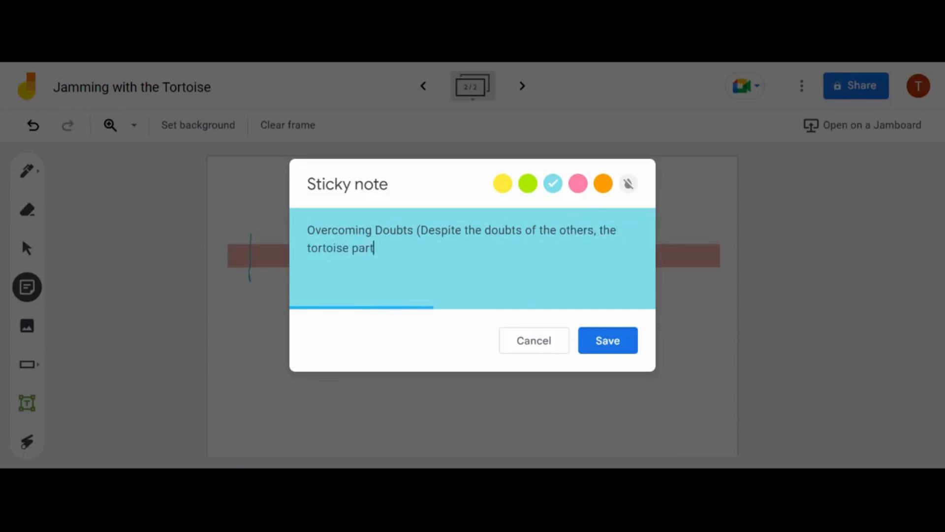
pyautogui.write('icipates in ')
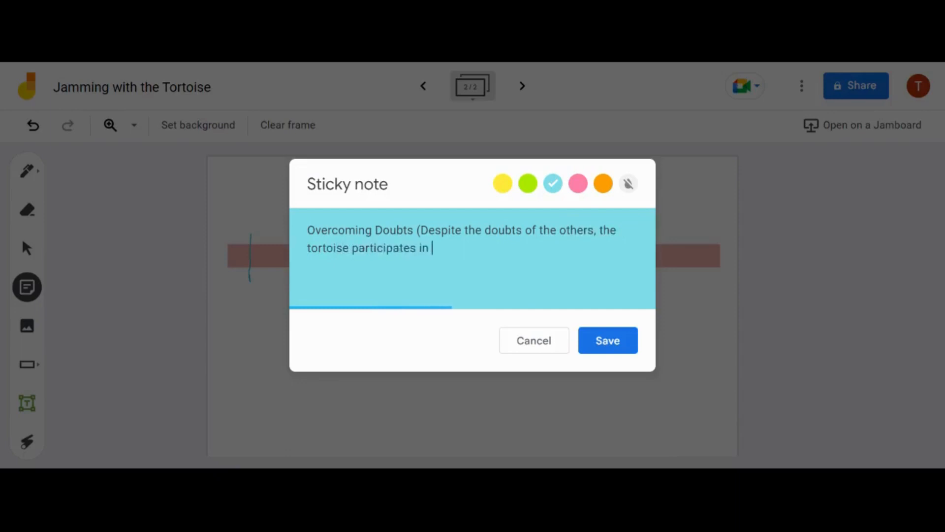
pyautogui.write('the race')
pyautogui.click(607, 340)
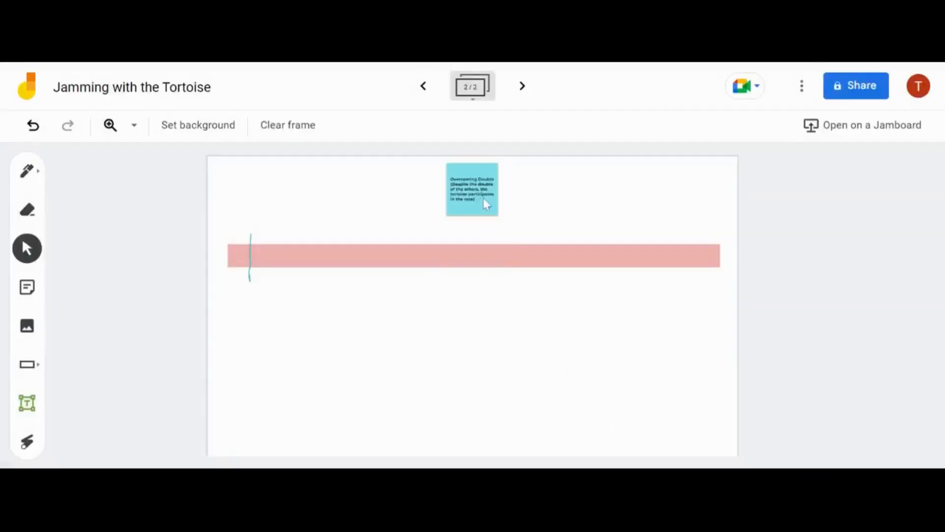
pyautogui.moveTo(482, 197); pyautogui.dragTo(309, 369)
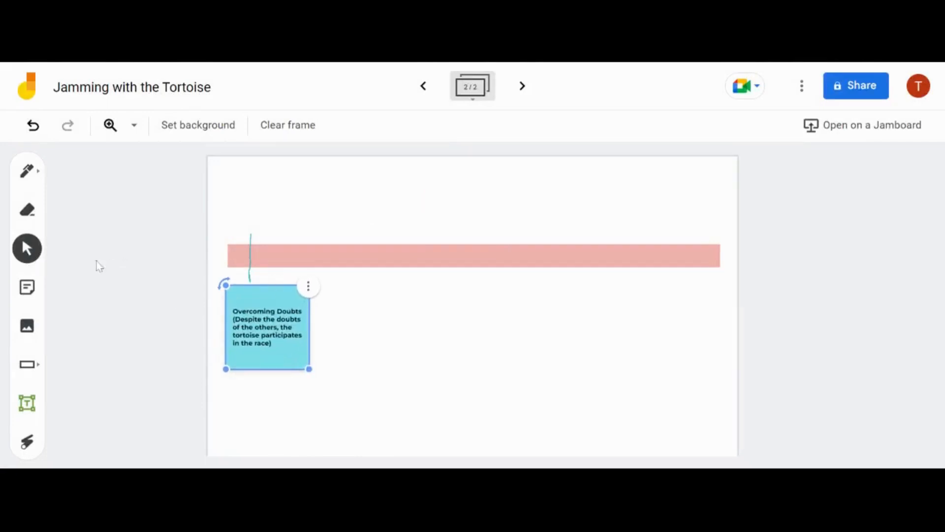
# Draw a second short teal vertical pen line across the red bar, slightly short of its middle
pyautogui.click(27, 170)
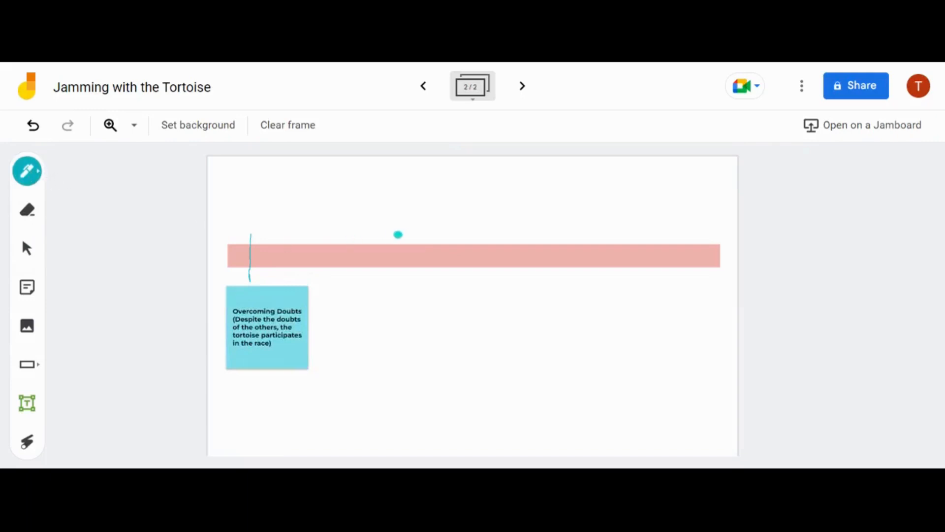
pyautogui.moveTo(437, 230); pyautogui.dragTo(440, 264)
# Add a blue sticky note reading "Self Confidence (As the race progresses, the tortoise gains confidence in its ability to win" and enlarge it below the second mark
pyautogui.click(26, 290)
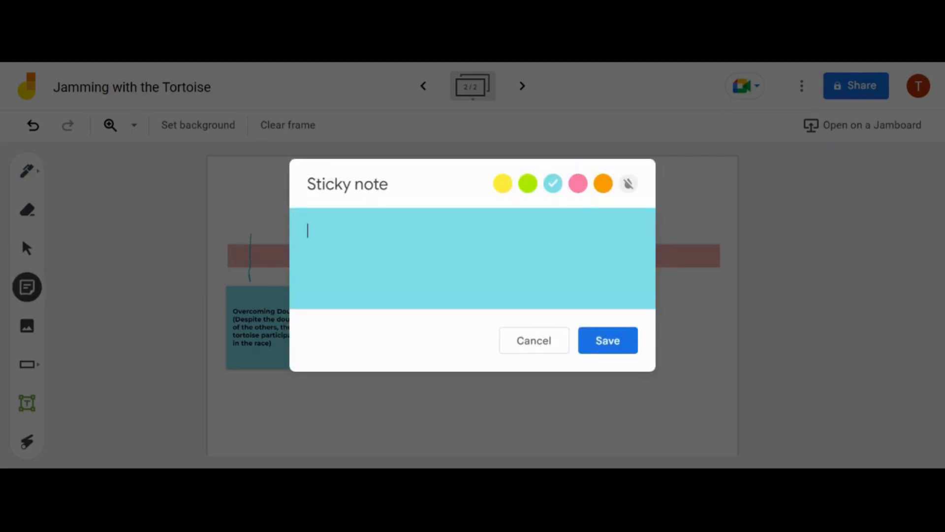
pyautogui.write('Seld Con')
pyautogui.press('BackSpace')
pyautogui.press('BackSpace')
pyautogui.press('BackSpace')
pyautogui.write('Confidence')
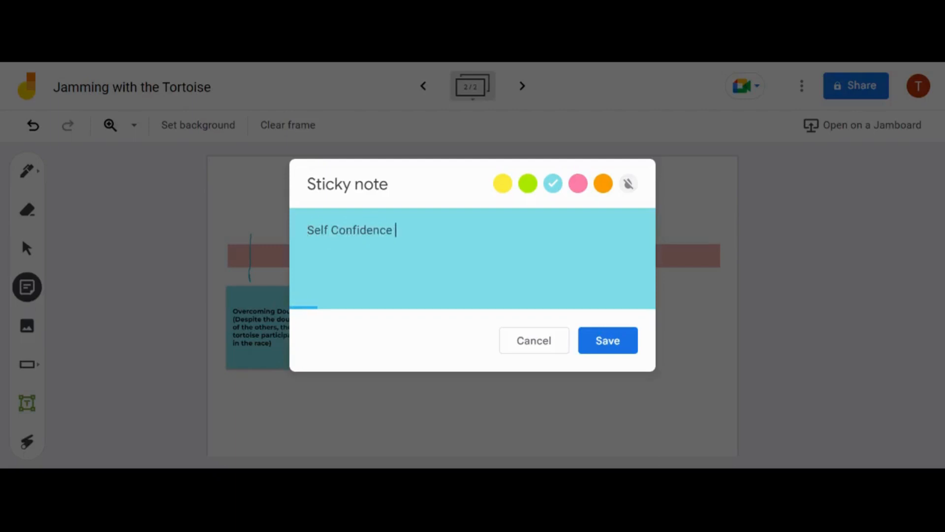
pyautogui.write(' (As the rac')
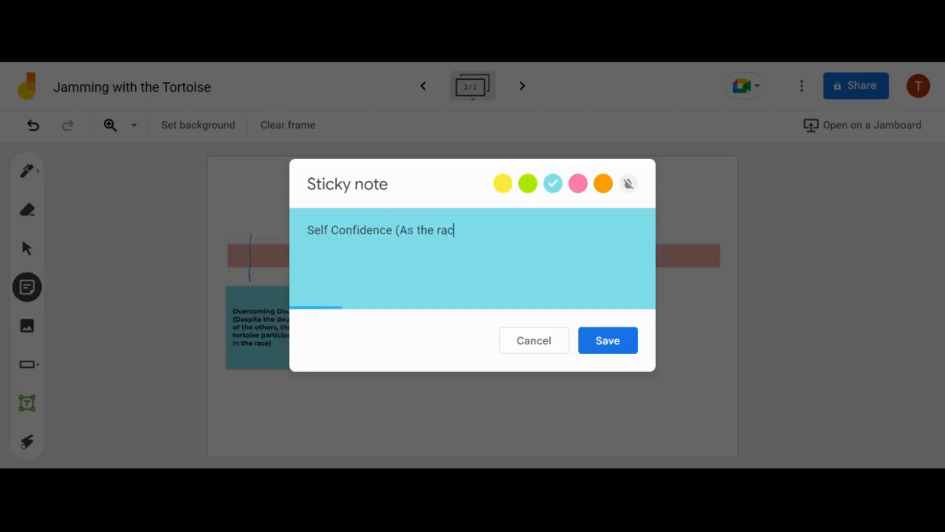
pyautogui.write('e progressed')
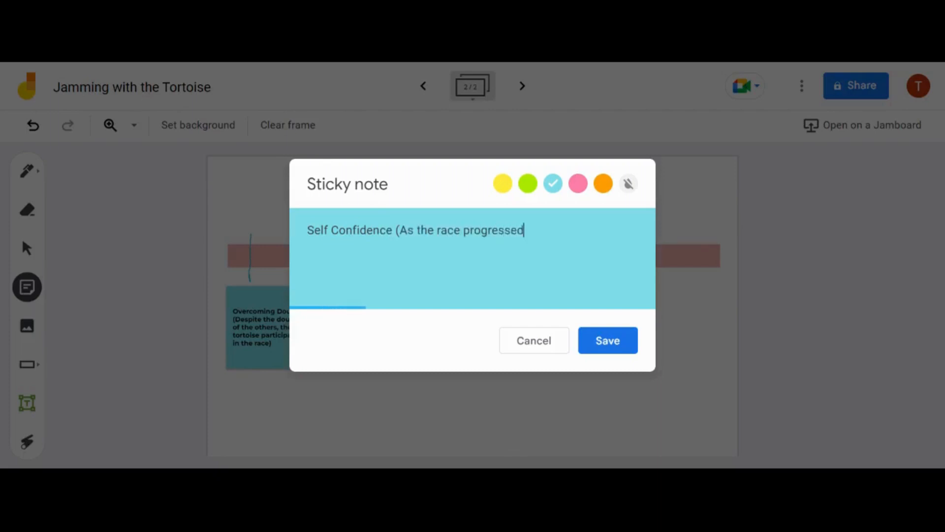
pyautogui.press('BackSpace')
pyautogui.write('s, the tortois')
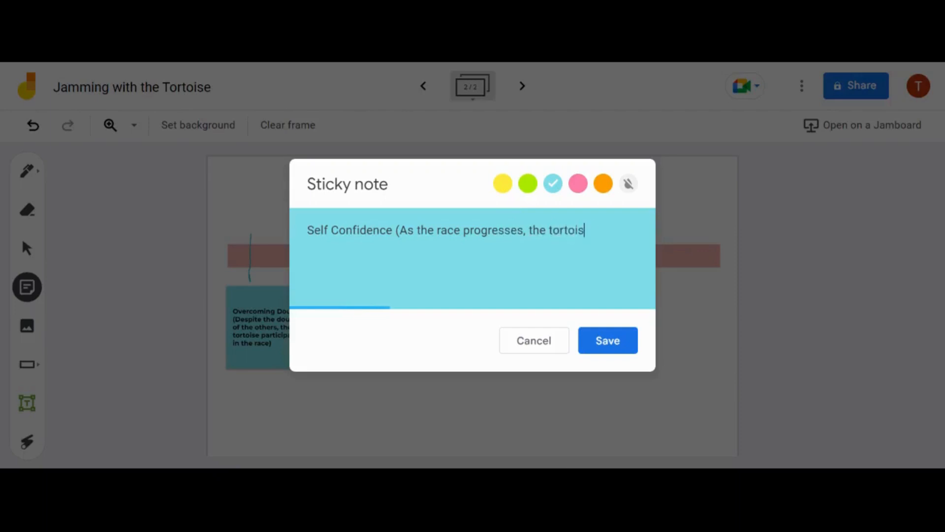
pyautogui.write('e gains confi')
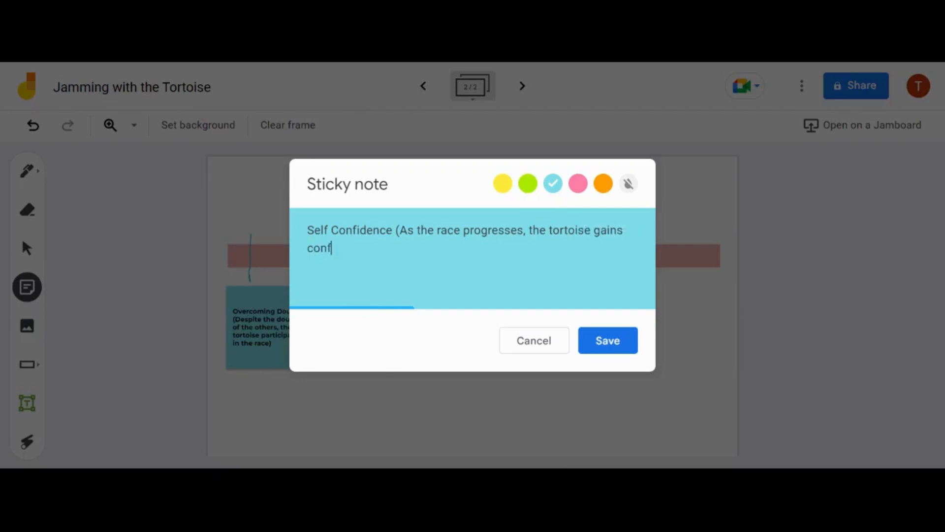
pyautogui.write('fidence in its ab')
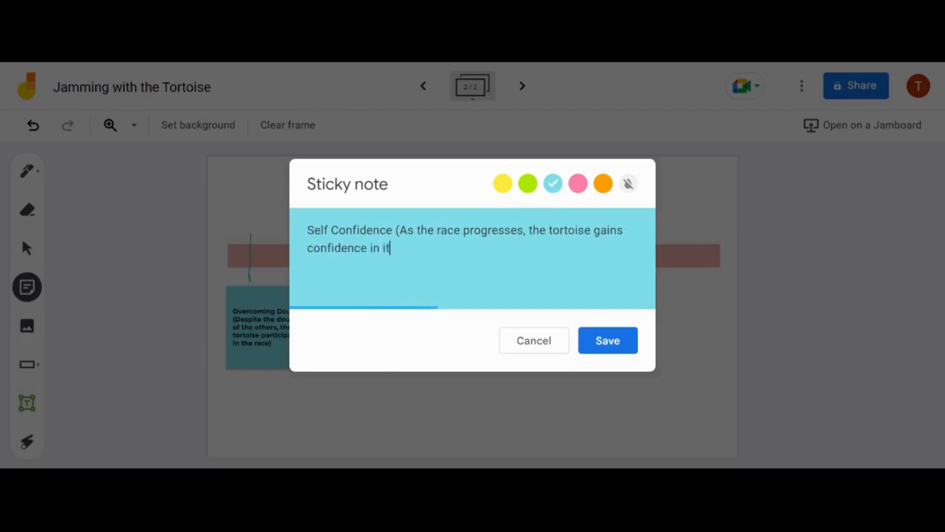
pyautogui.write('ility to win')
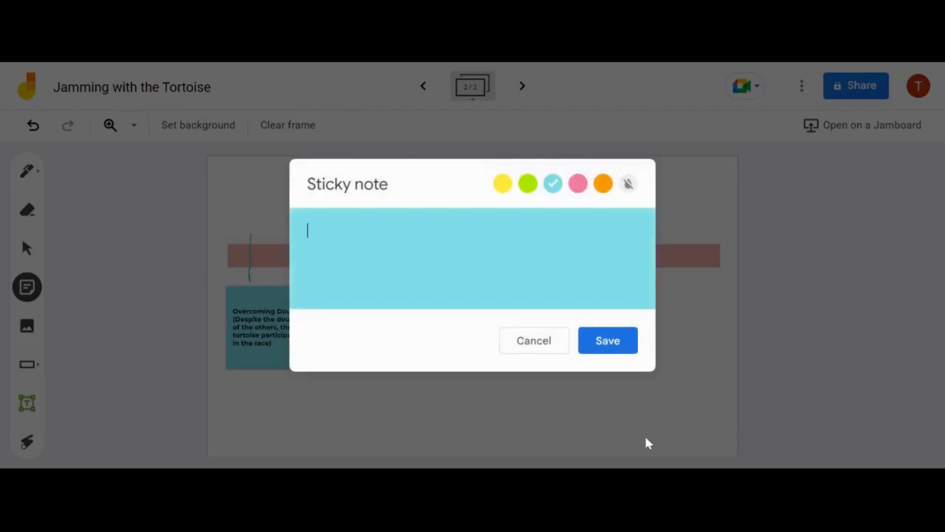
pyautogui.click(645, 434)
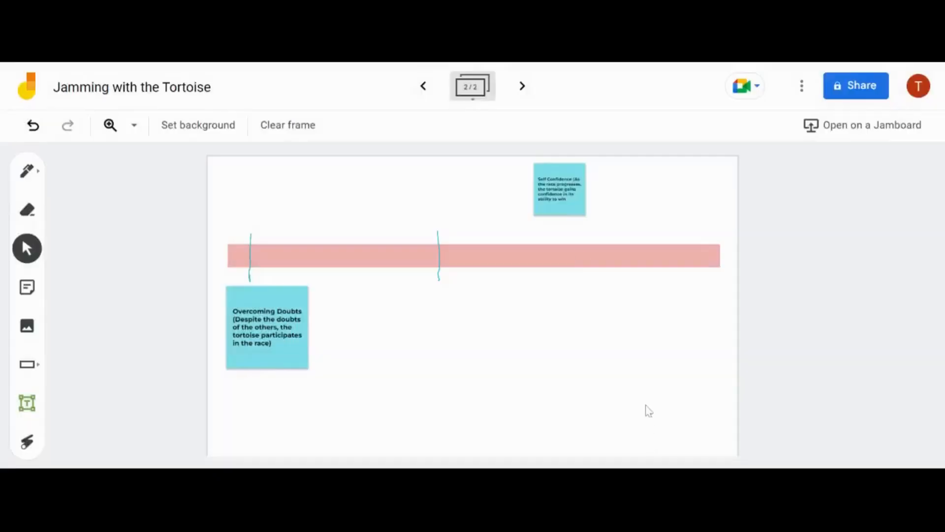
pyautogui.moveTo(564, 187)
pyautogui.mouseDown()
pyautogui.moveTo(456, 345)
pyautogui.moveTo(406, 323)
pyautogui.moveTo(421, 318)
pyautogui.moveTo(491, 378)
pyautogui.moveTo(486, 372)
pyautogui.mouseUp()
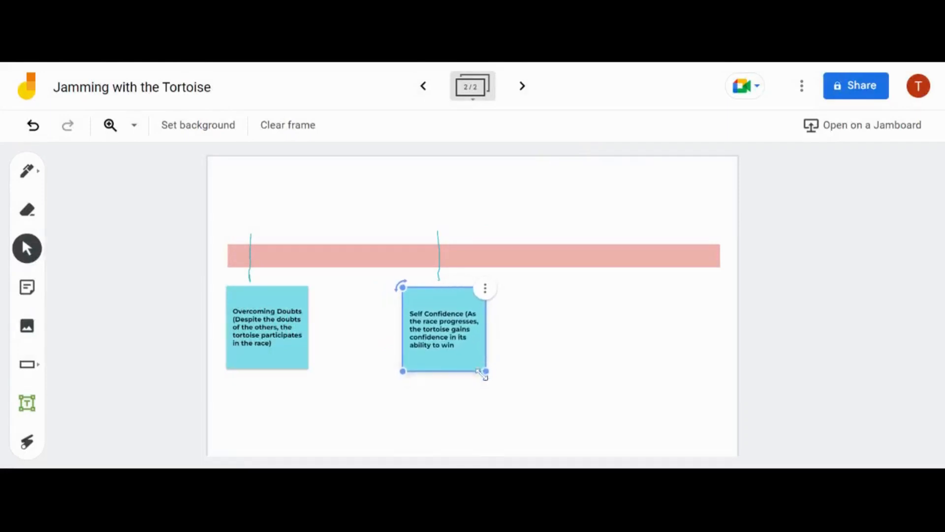
pyautogui.click(644, 238)
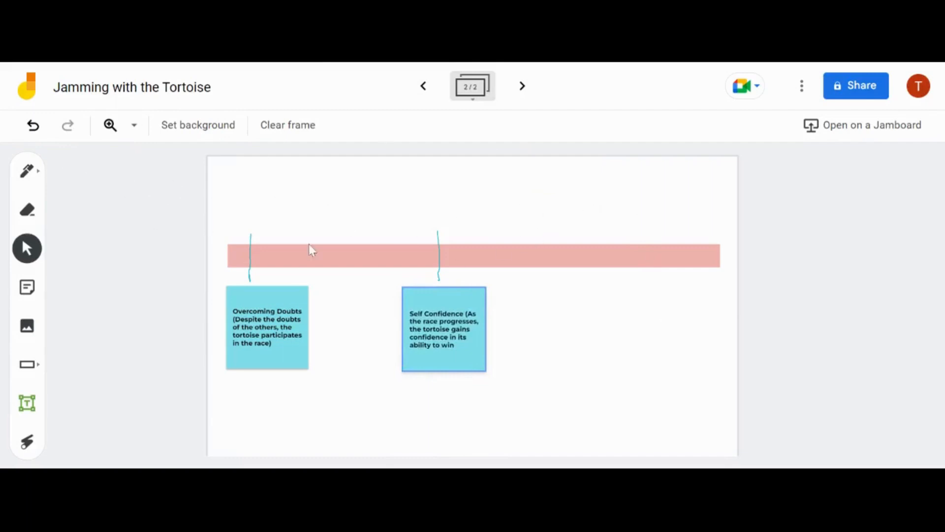
# Add a wide title text box above the bar reading "Development and Growth"
pyautogui.click(28, 363)
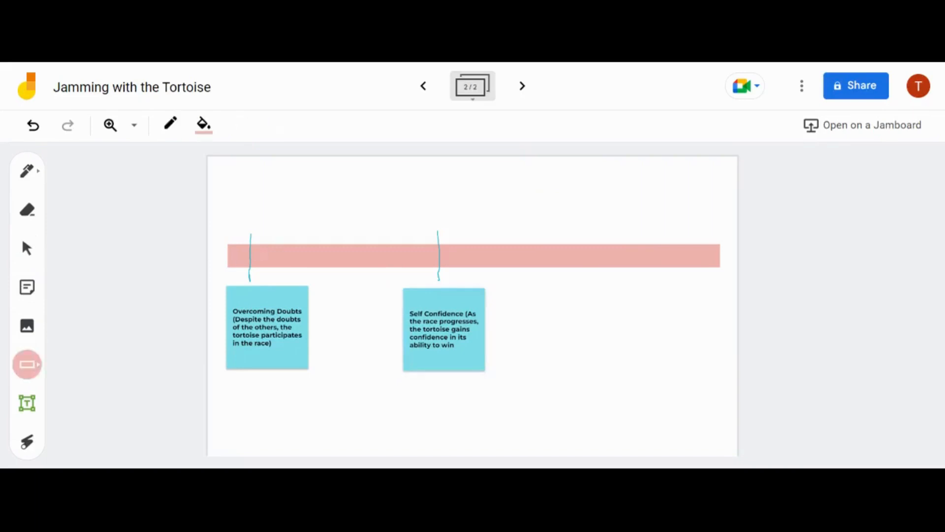
pyautogui.click(28, 402)
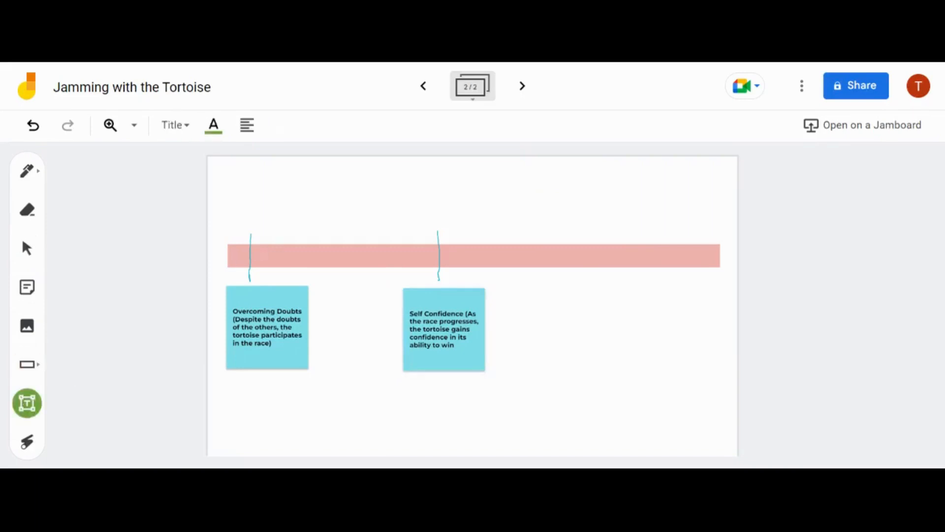
pyautogui.moveTo(307, 170); pyautogui.dragTo(683, 189)
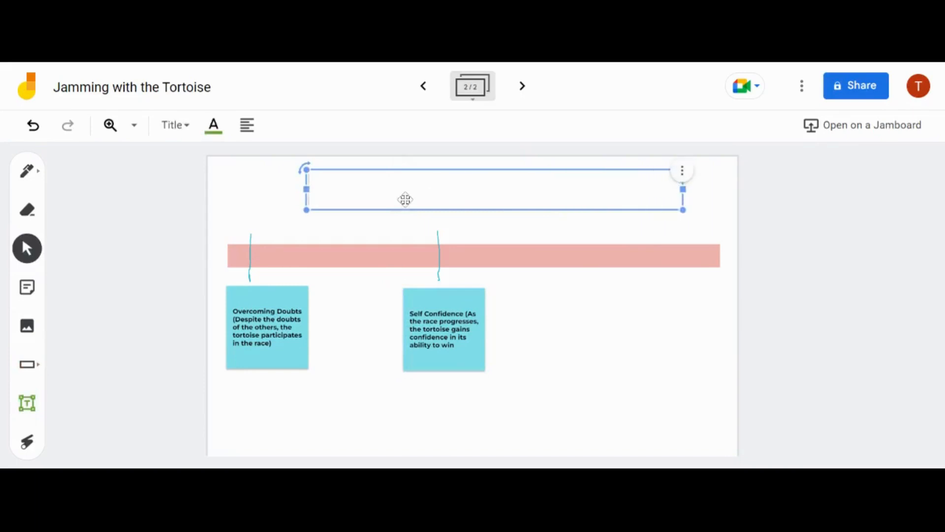
pyautogui.write('Developm')
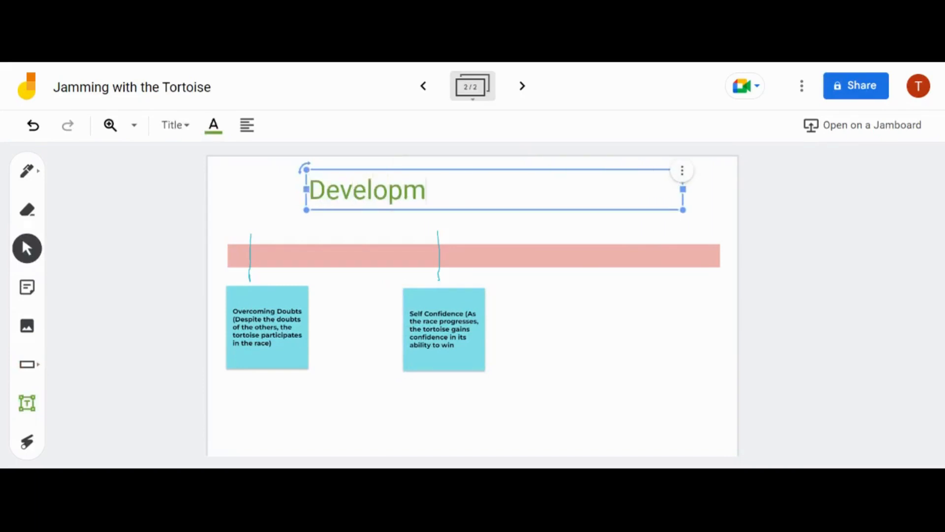
pyautogui.write('ent and Gro')
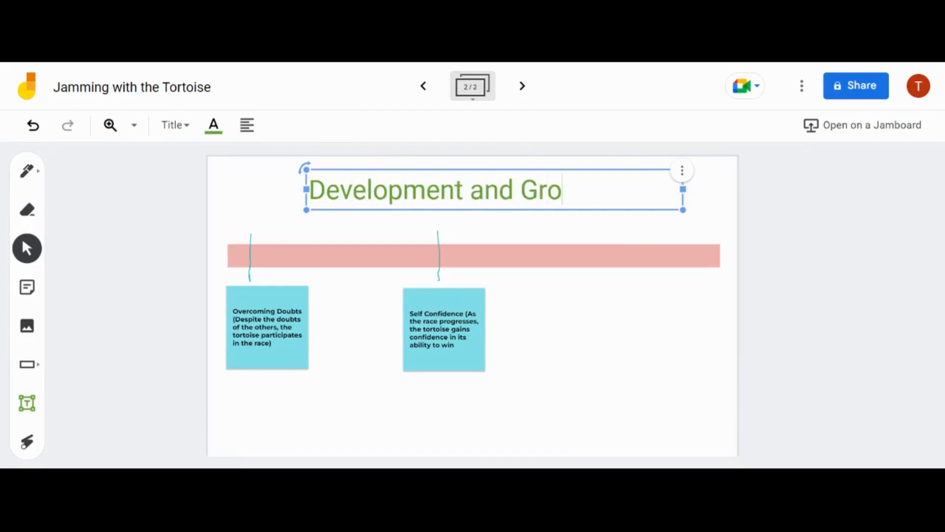
pyautogui.write('wth')
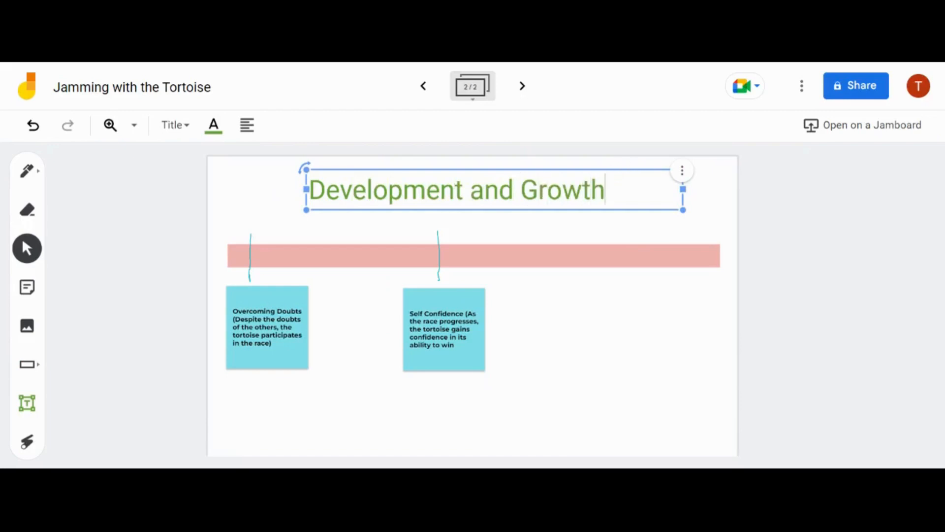
# Center-align the whole "Development and Growth" title within its text box
pyautogui.moveTo(606, 190); pyautogui.dragTo(426, 190)
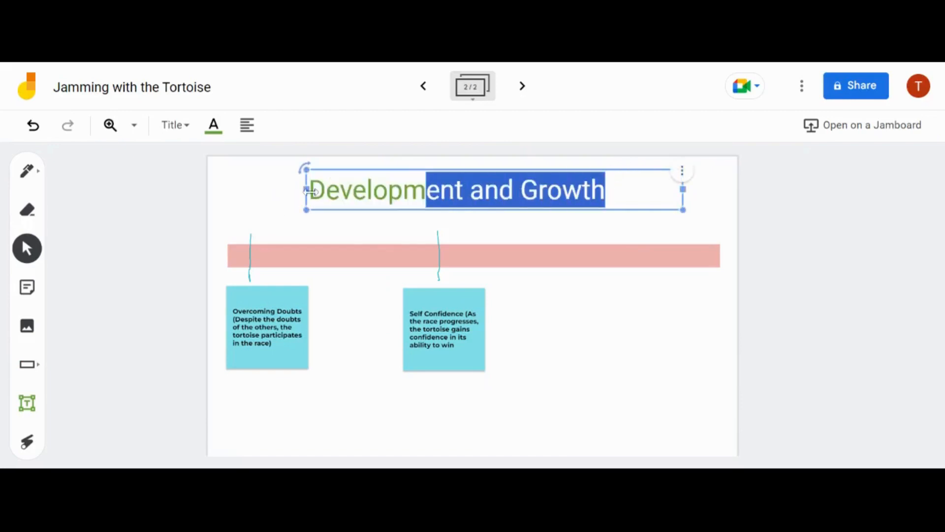
pyautogui.click(326, 190)
pyautogui.moveTo(308, 190); pyautogui.dragTo(606, 190)
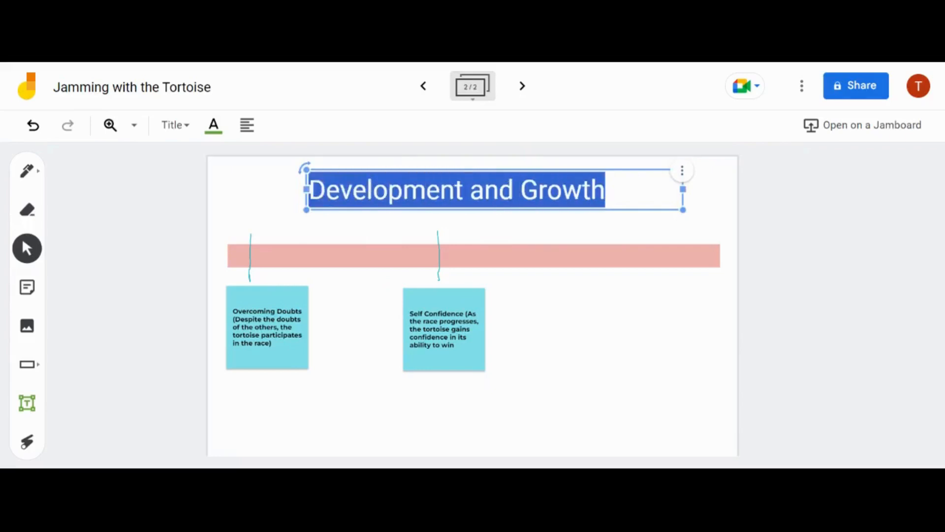
pyautogui.click(247, 126)
pyautogui.click(285, 157)
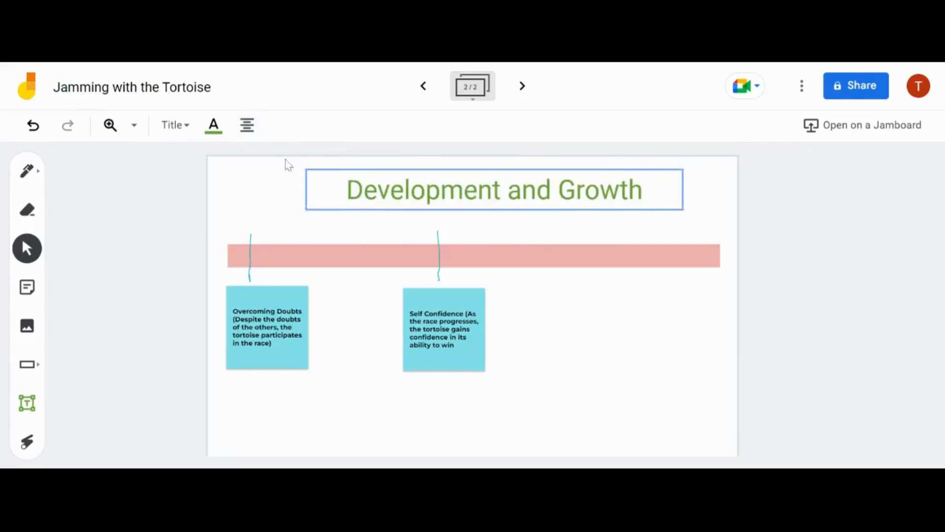
pyautogui.click(573, 320)
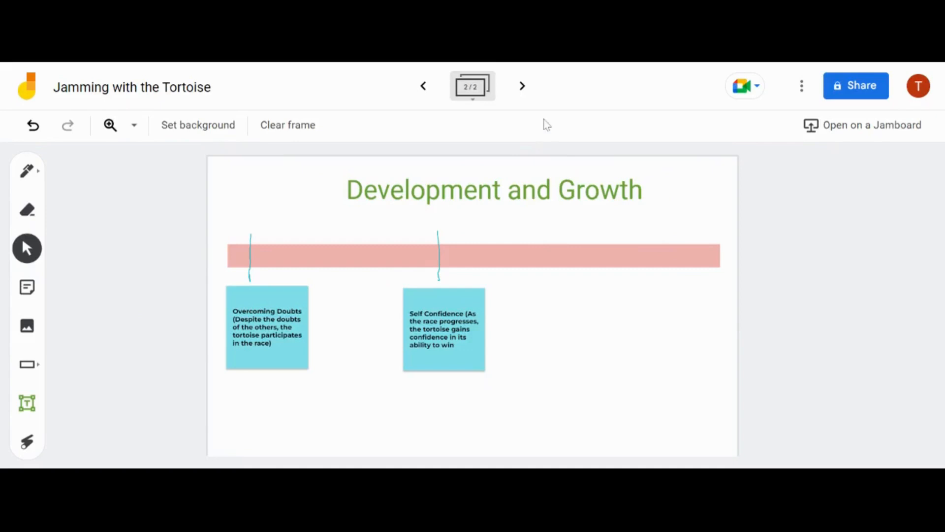
# Add a third frame after the timeline frame
pyautogui.click(524, 89)
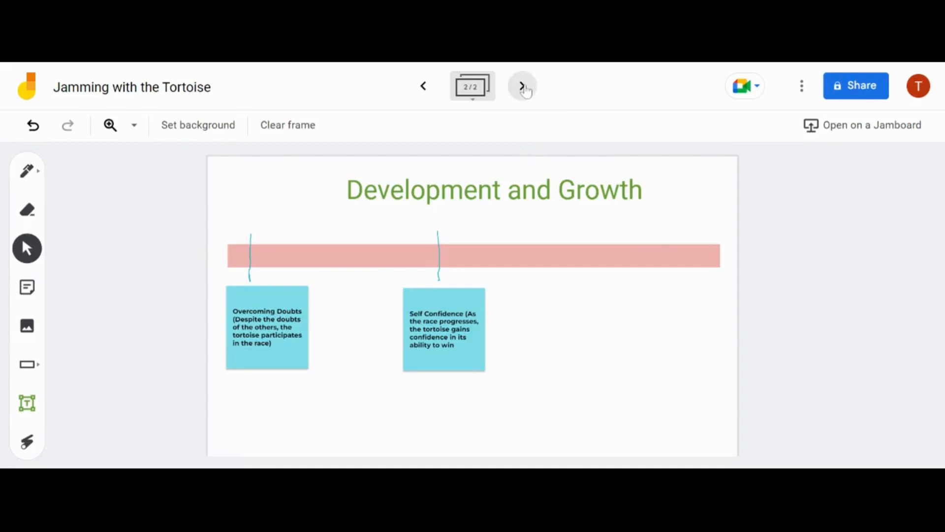